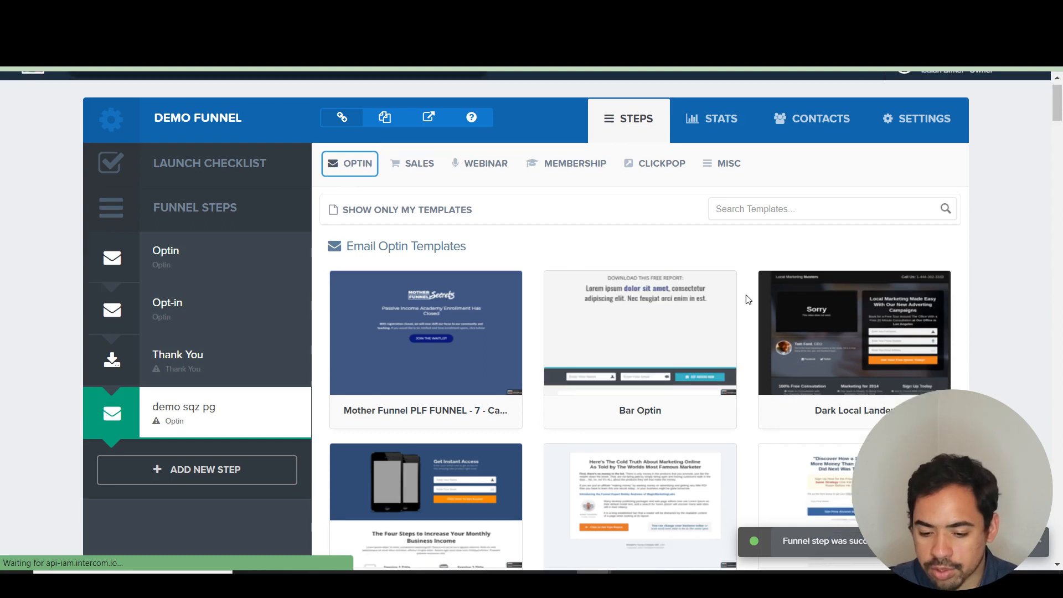
Apply the Optin Blank Start template to the demo sqz pg step and open the page for editing.
scroll(745, 299, down, 20)
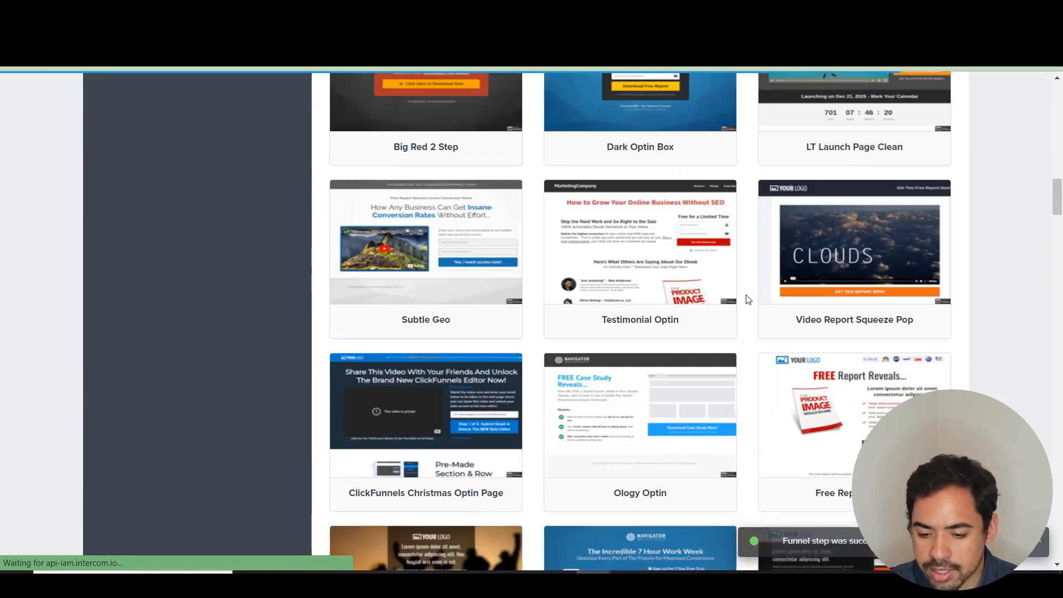
scroll(748, 299, down, 18)
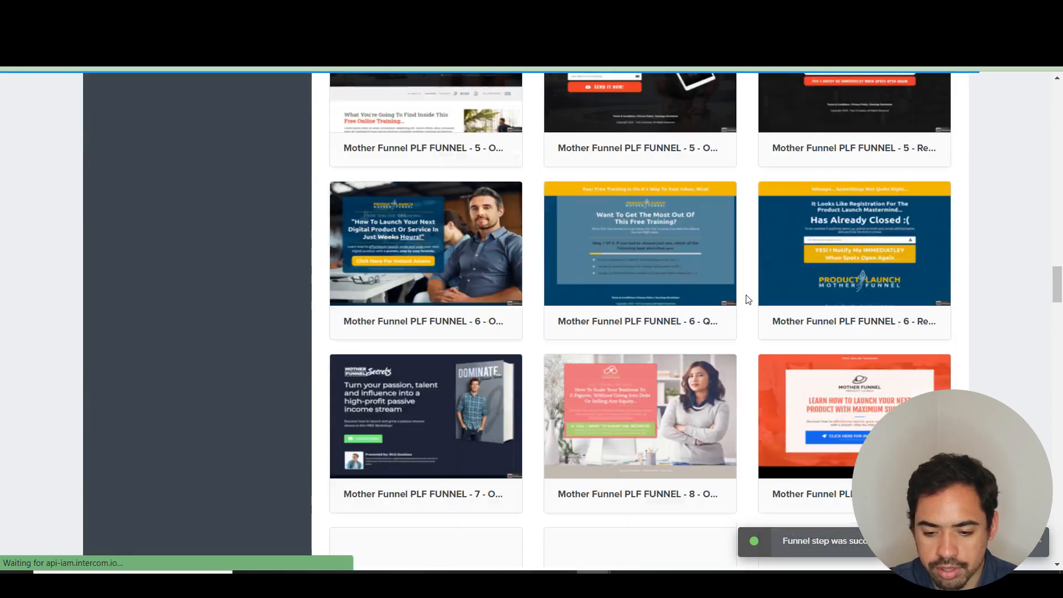
scroll(749, 299, down, 15)
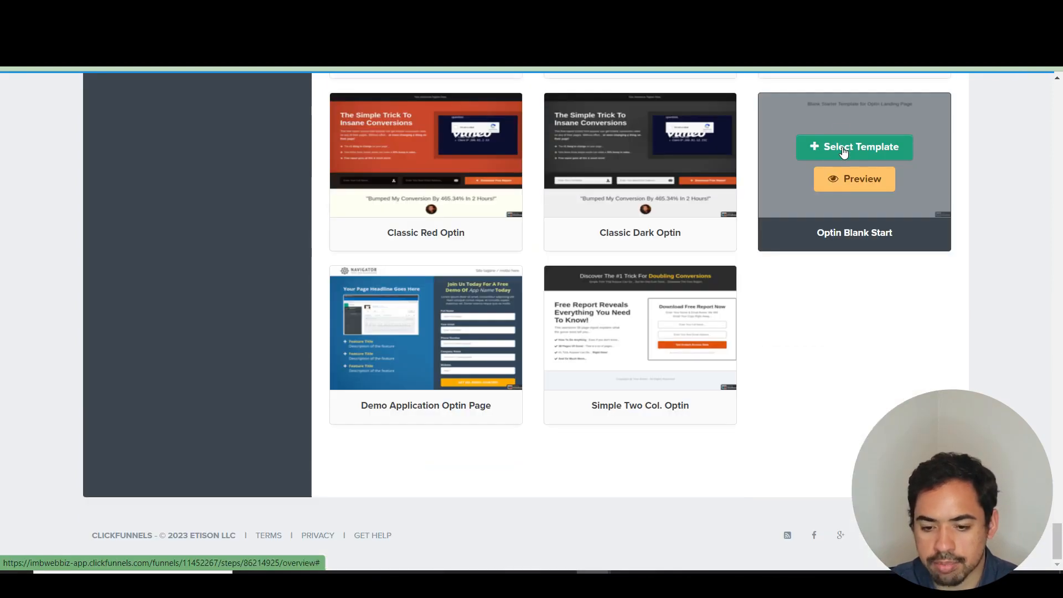
click(844, 148)
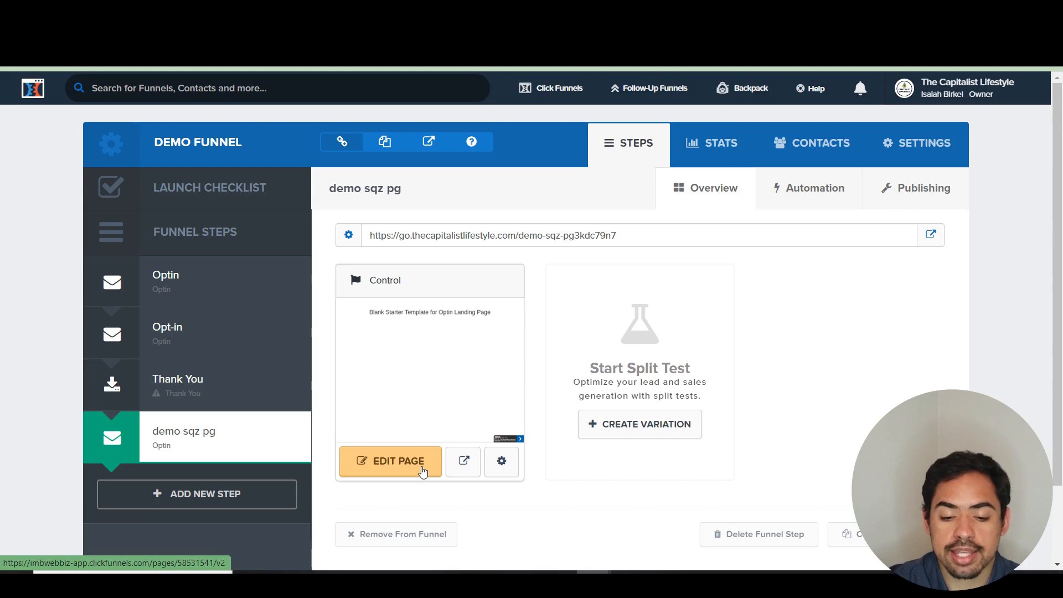
click(421, 469)
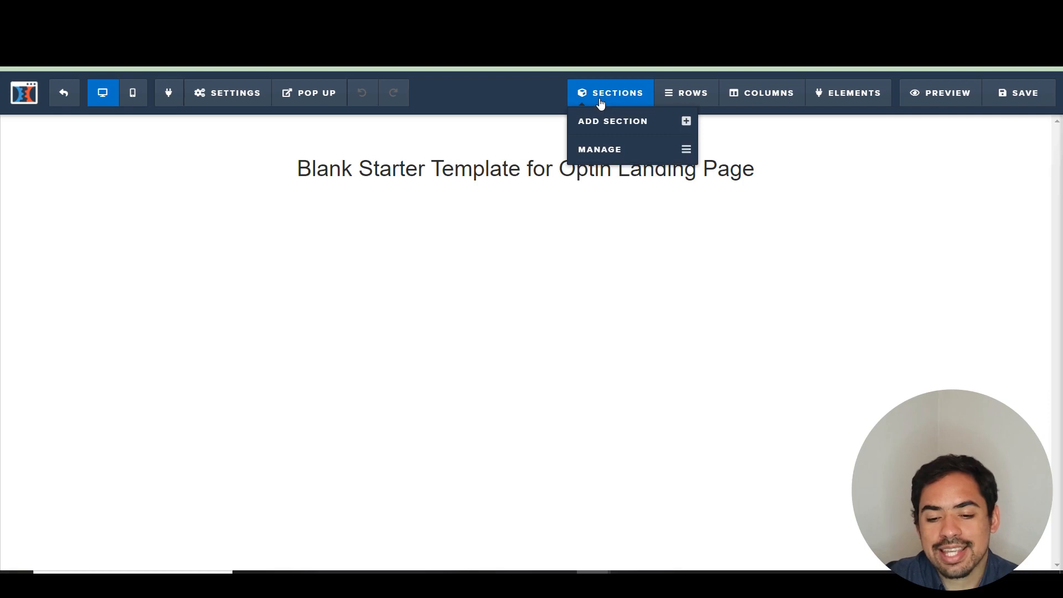
Add a two-column row below the starter headline's row.
mouse_move(670, 100)
mouse_move(841, 98)
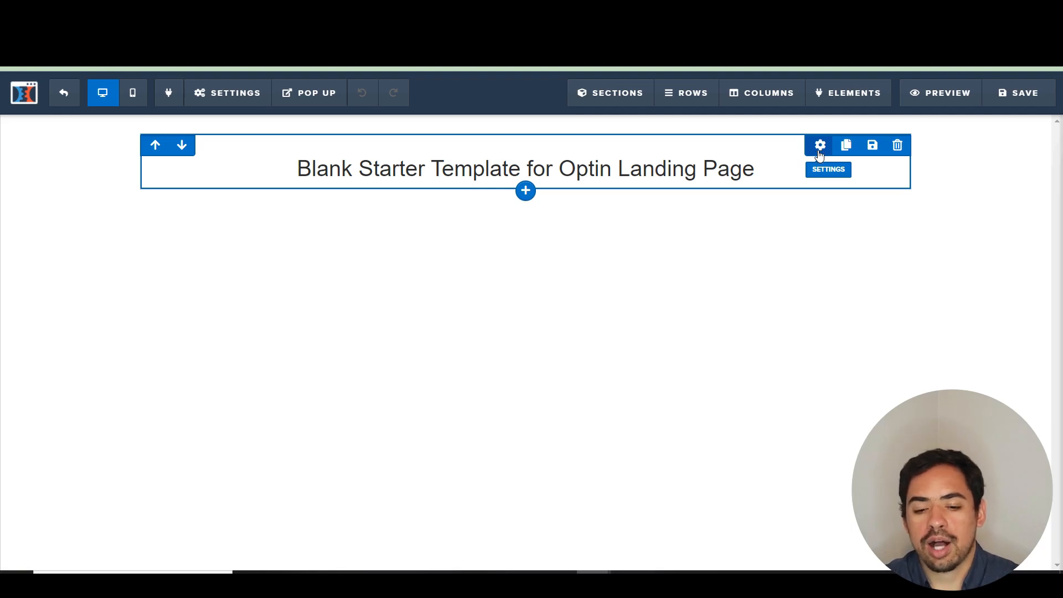
click(526, 192)
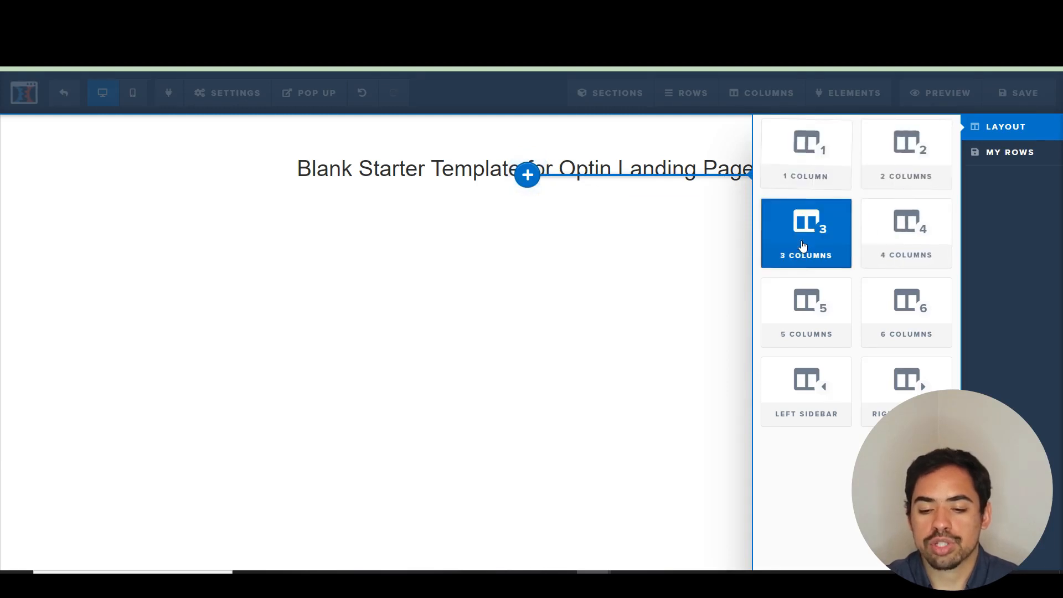
click(911, 184)
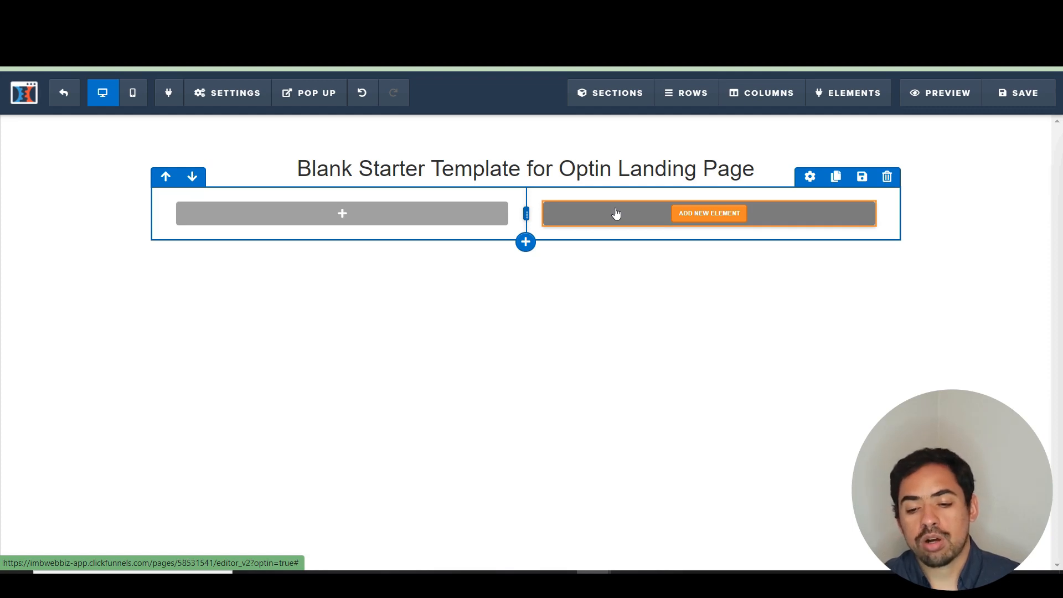
click(616, 213)
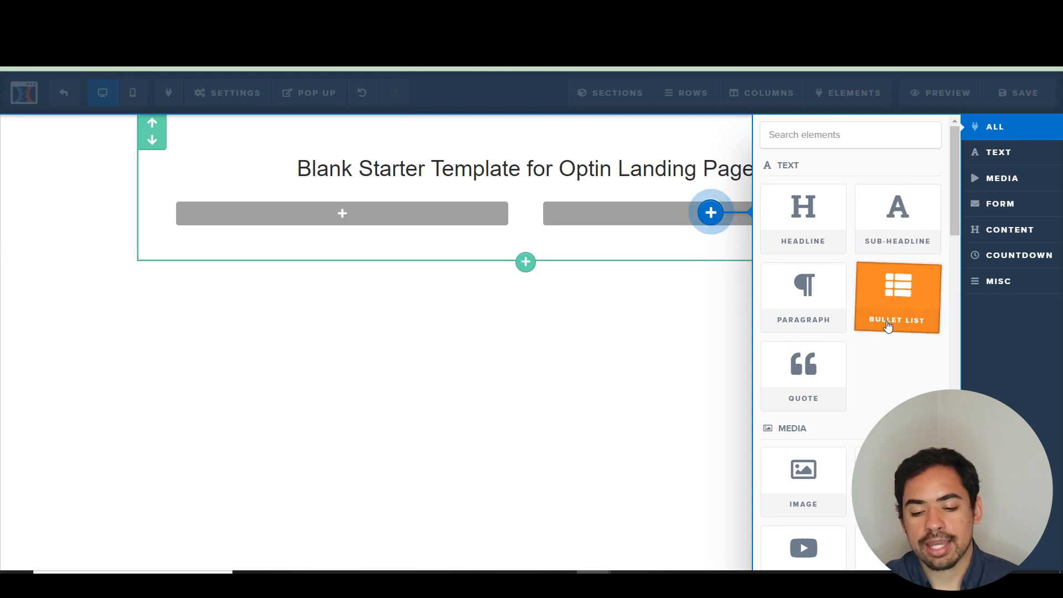
scroll(802, 484, down, 1)
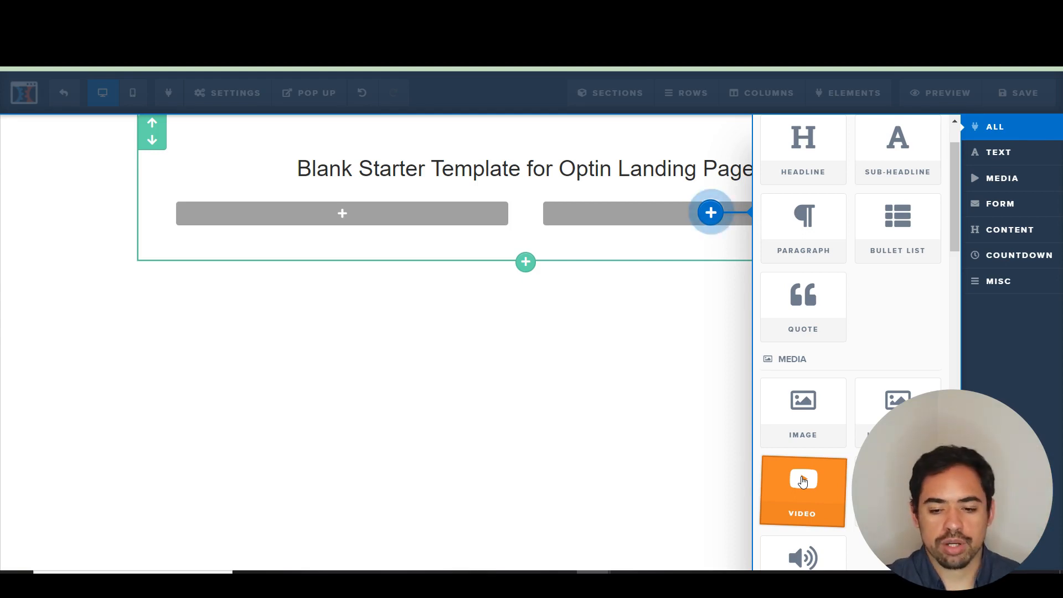
click(704, 400)
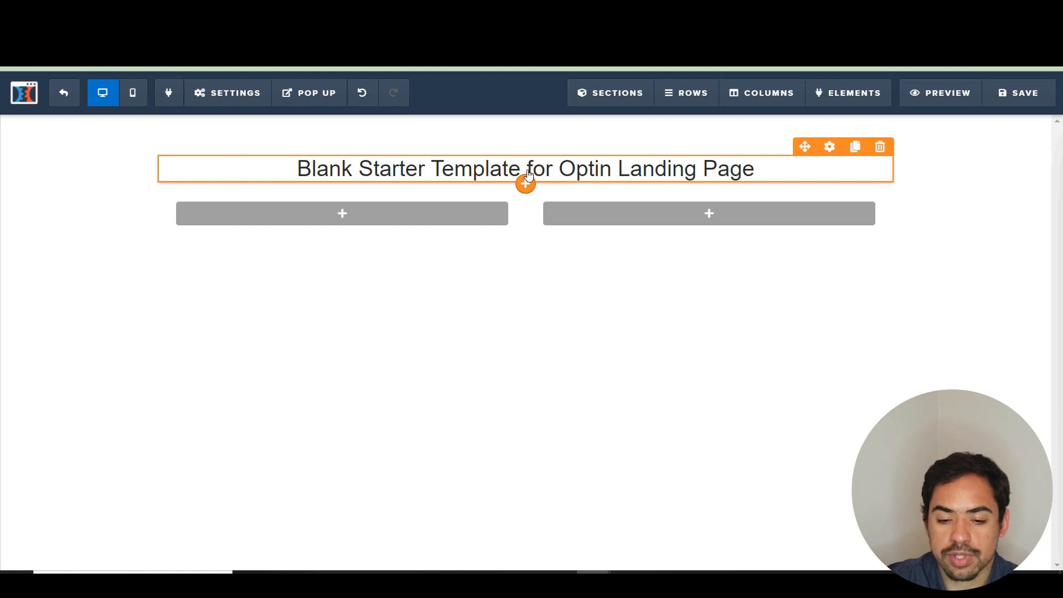
Add a progress bar element directly below the starter headline.
click(525, 186)
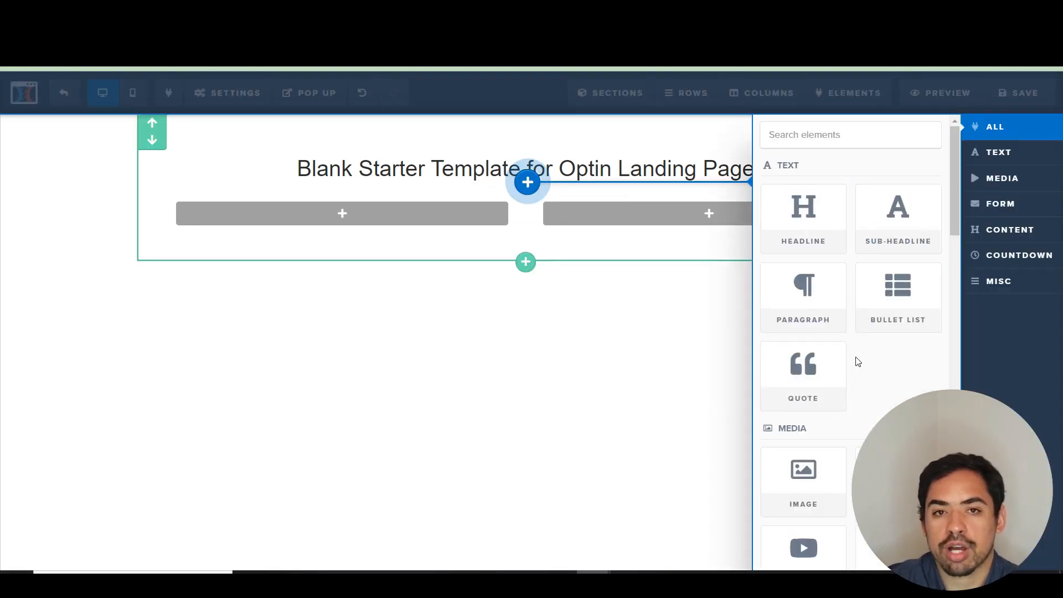
scroll(856, 362, down, 8)
scroll(857, 362, down, 10)
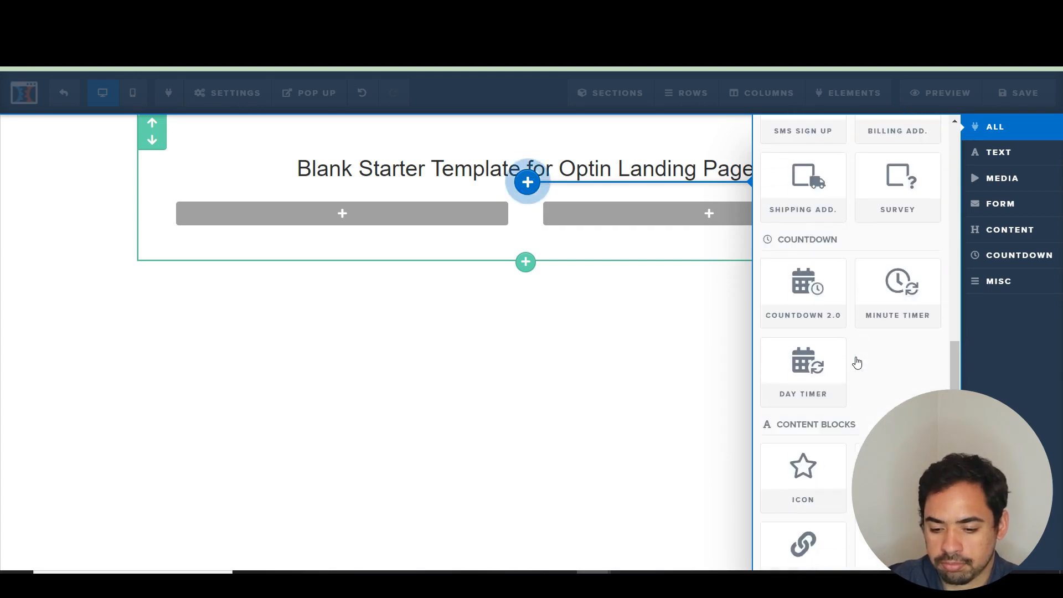
click(861, 418)
Set the progress bar's background color to teal green.
click(780, 213)
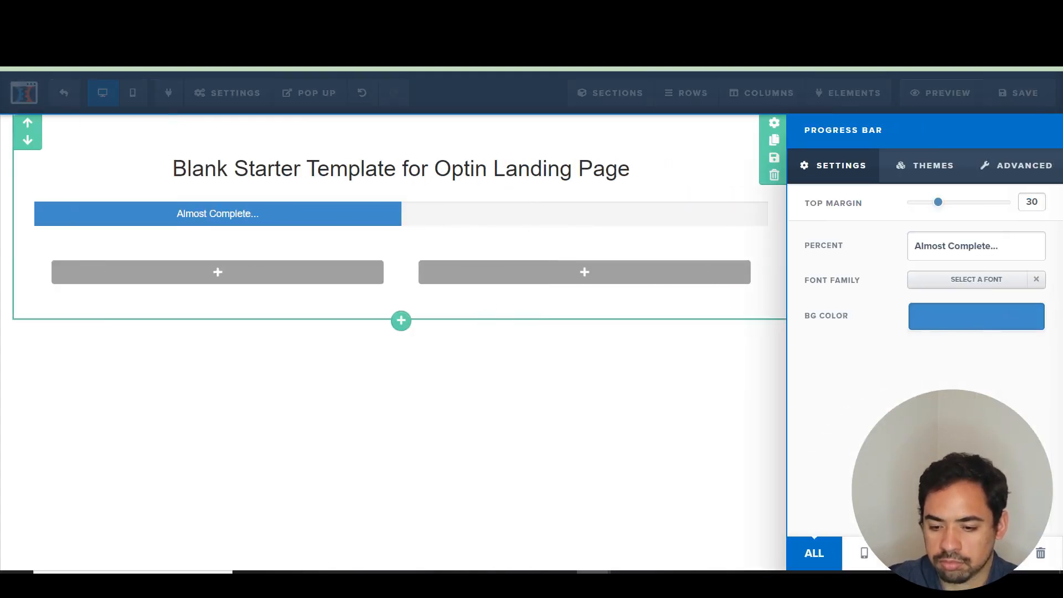
click(925, 321)
click(843, 383)
click(921, 257)
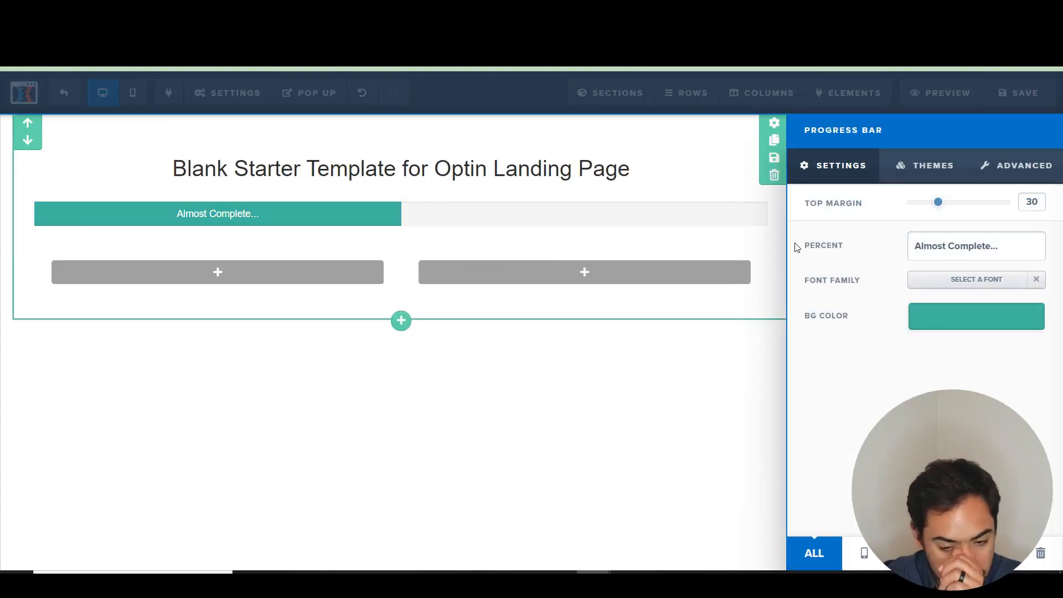
click(700, 255)
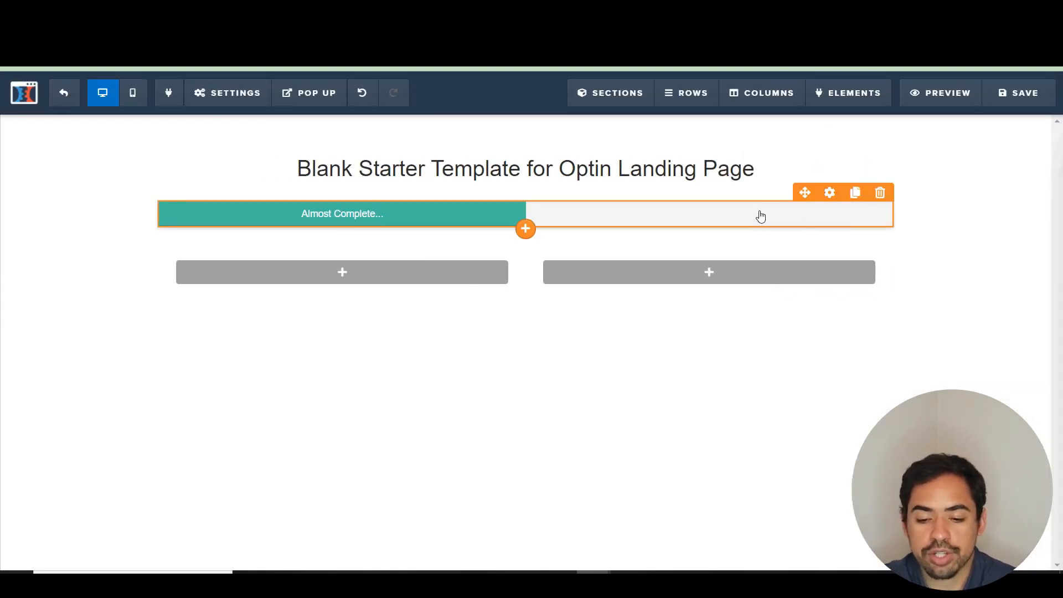
Apply the second of the diagonally striped themes to the progress bar and set its percent width to 85 Percent.
click(829, 192)
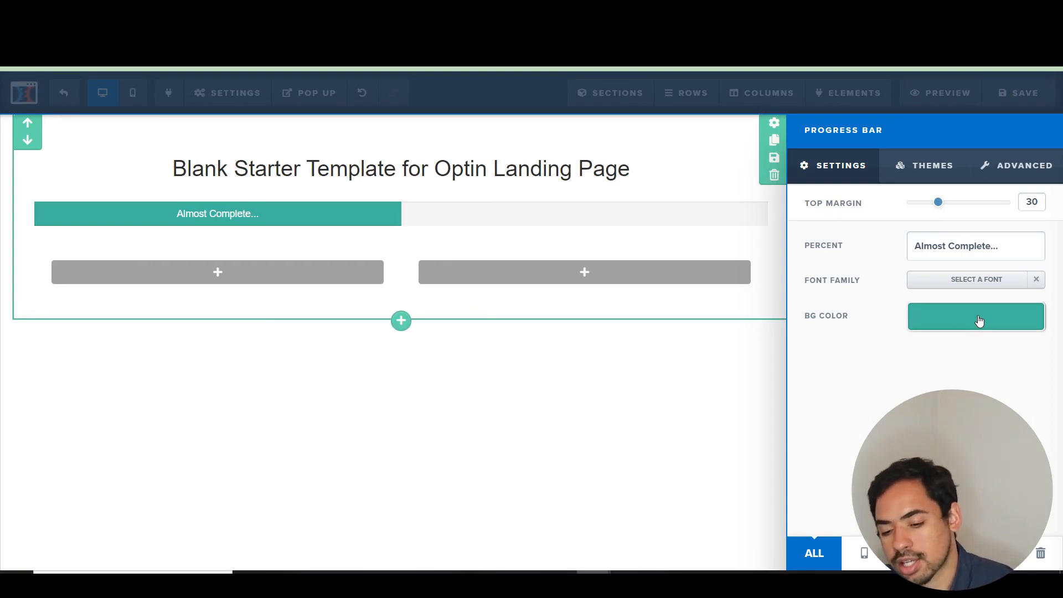
click(932, 182)
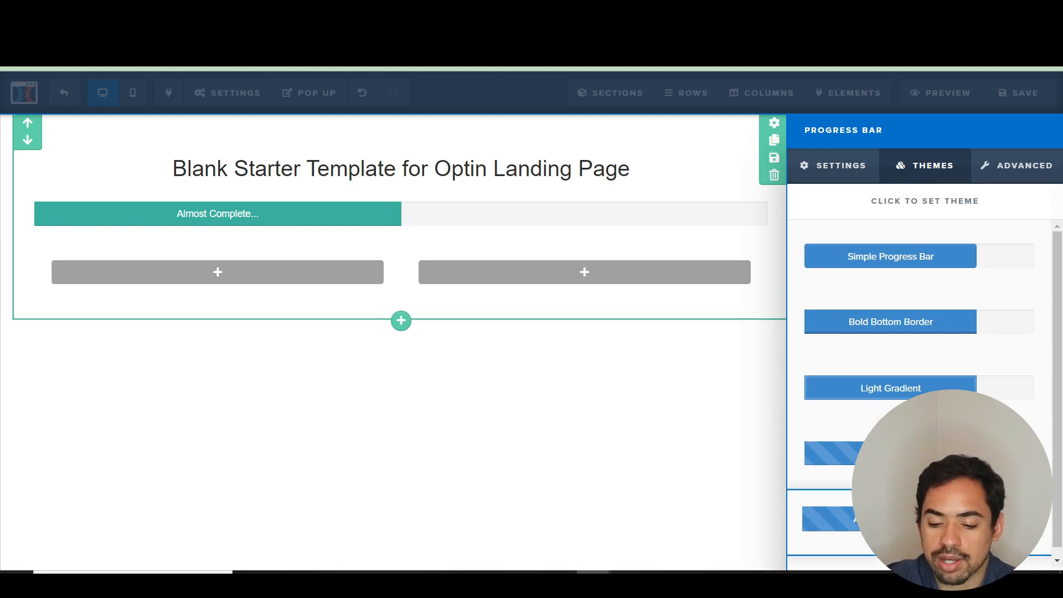
click(830, 519)
click(990, 165)
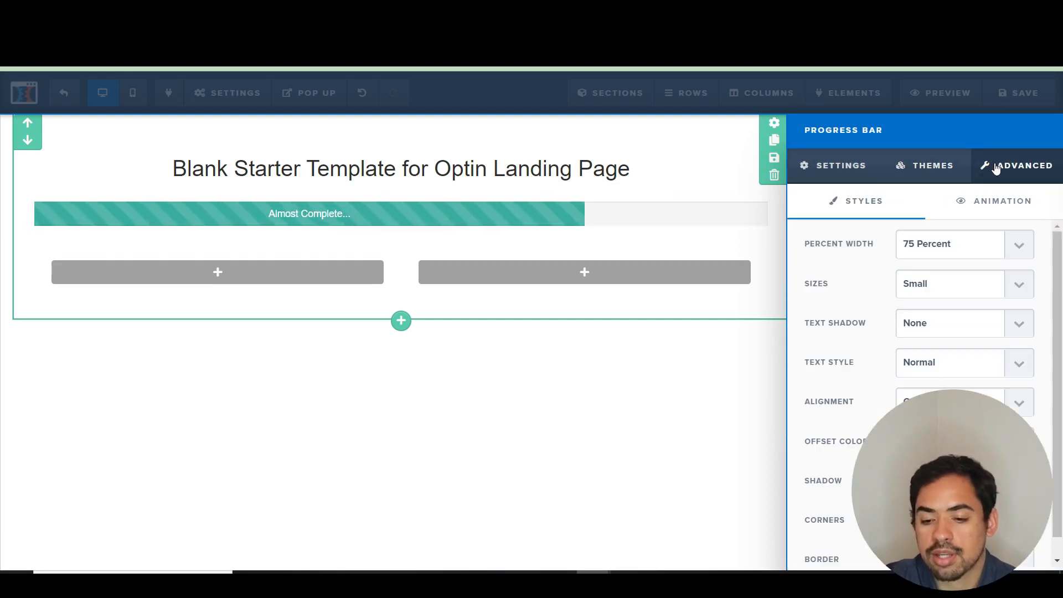
click(958, 242)
click(955, 328)
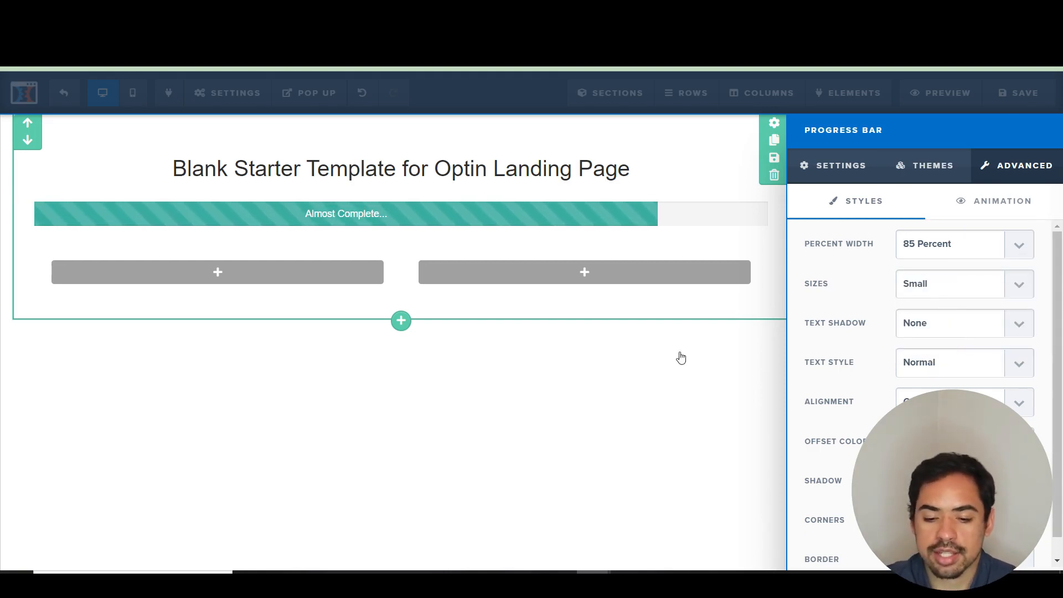
click(687, 382)
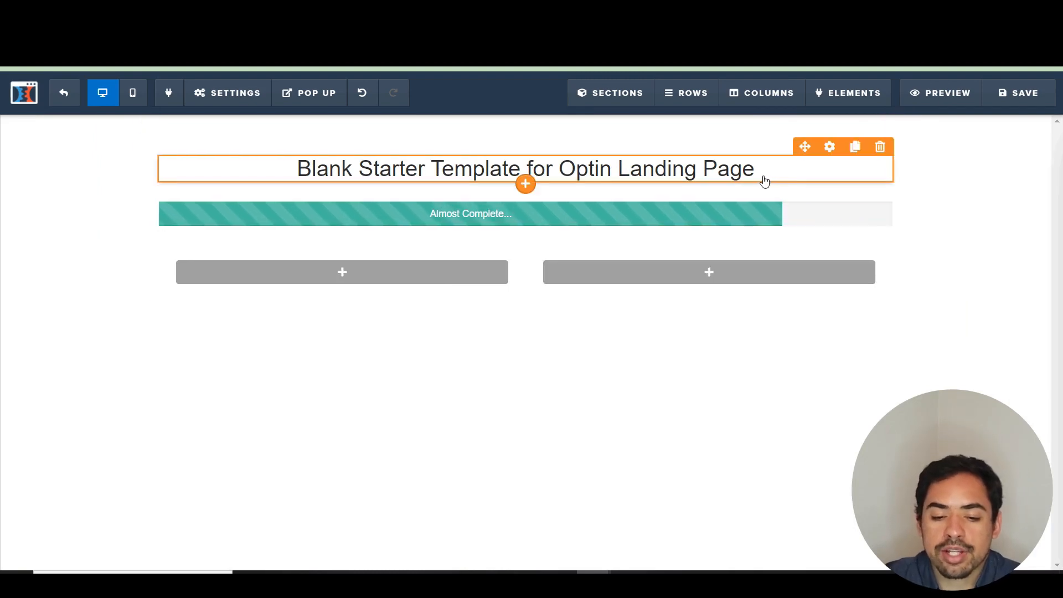
Delete the "Blank Starter Template for Optin Landing Page" headline above the progress bar.
click(880, 148)
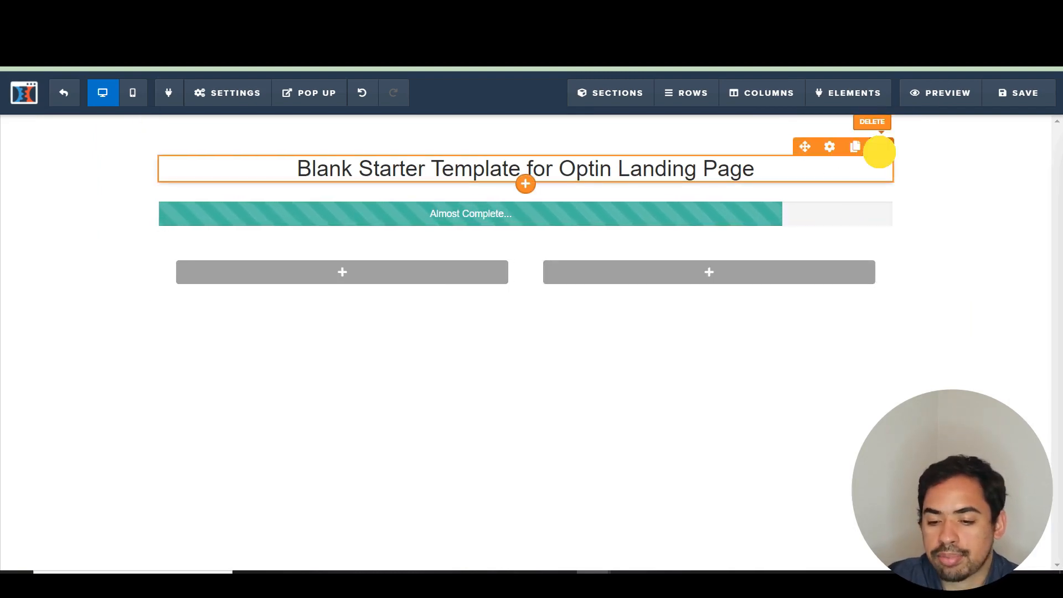
click(608, 114)
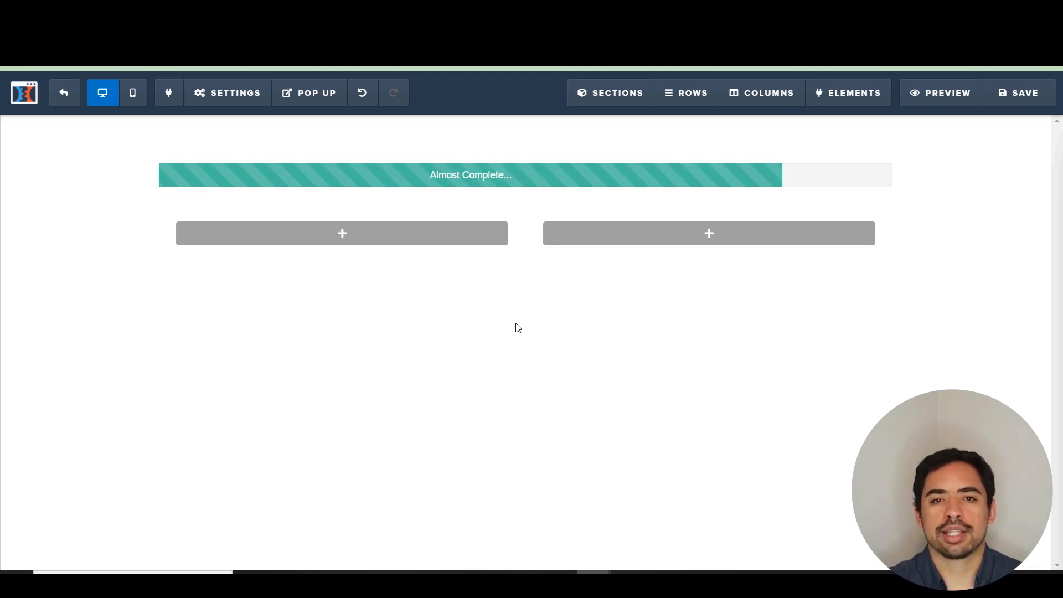
Add an image element to the left column and fill it with the orange Email Subject Line Swipe File book from the image library.
click(394, 224)
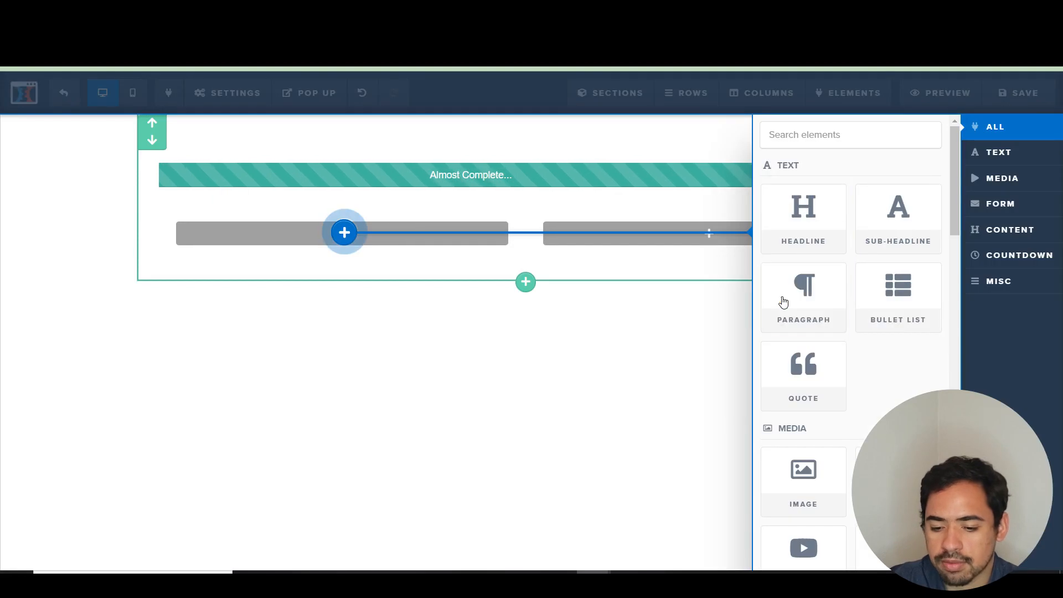
click(823, 490)
mouse_move(413, 282)
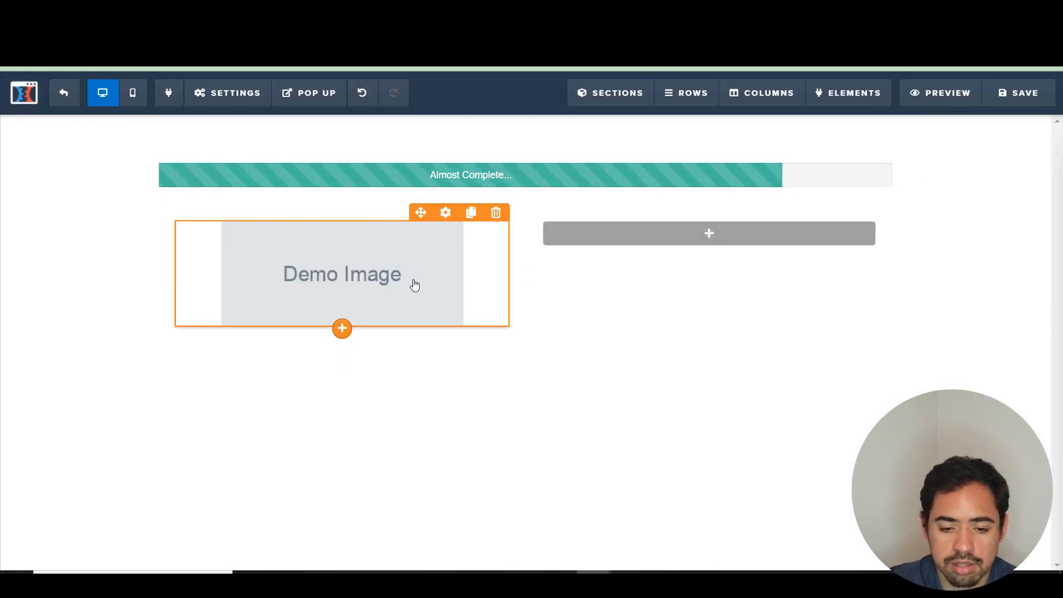
click(447, 215)
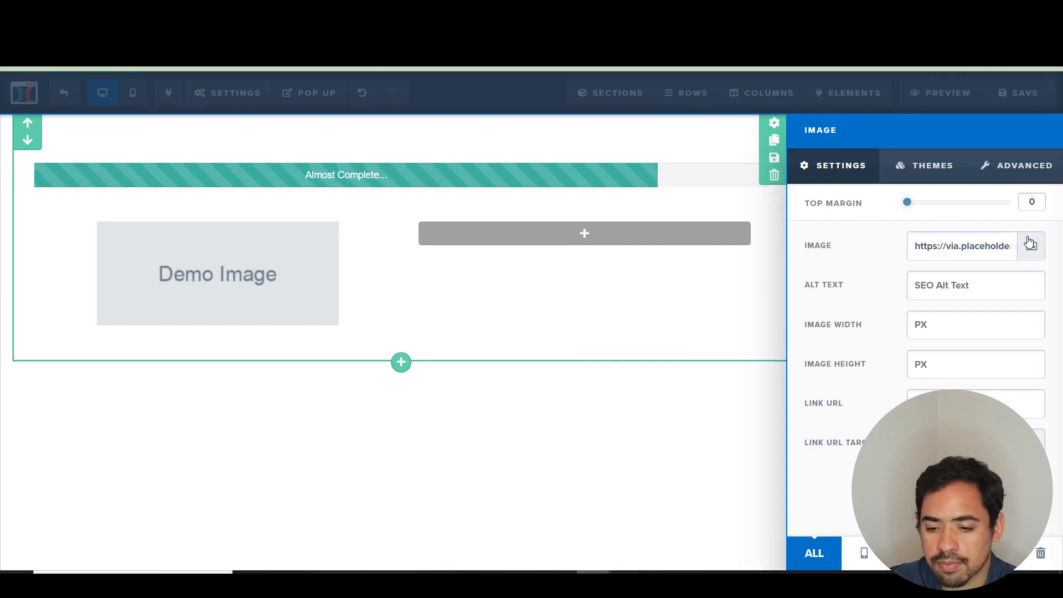
click(1030, 244)
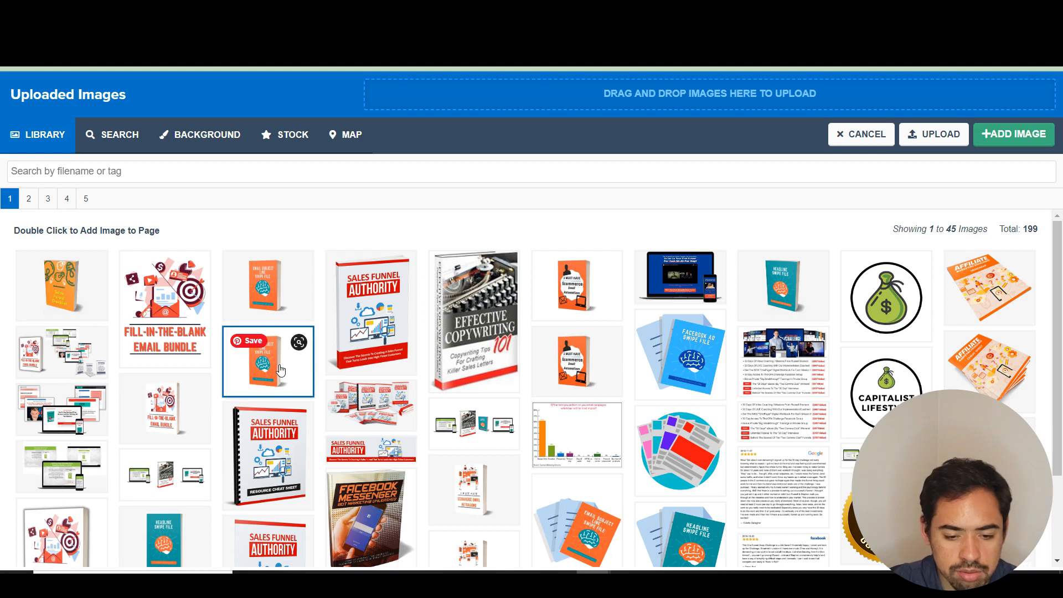
click(275, 297)
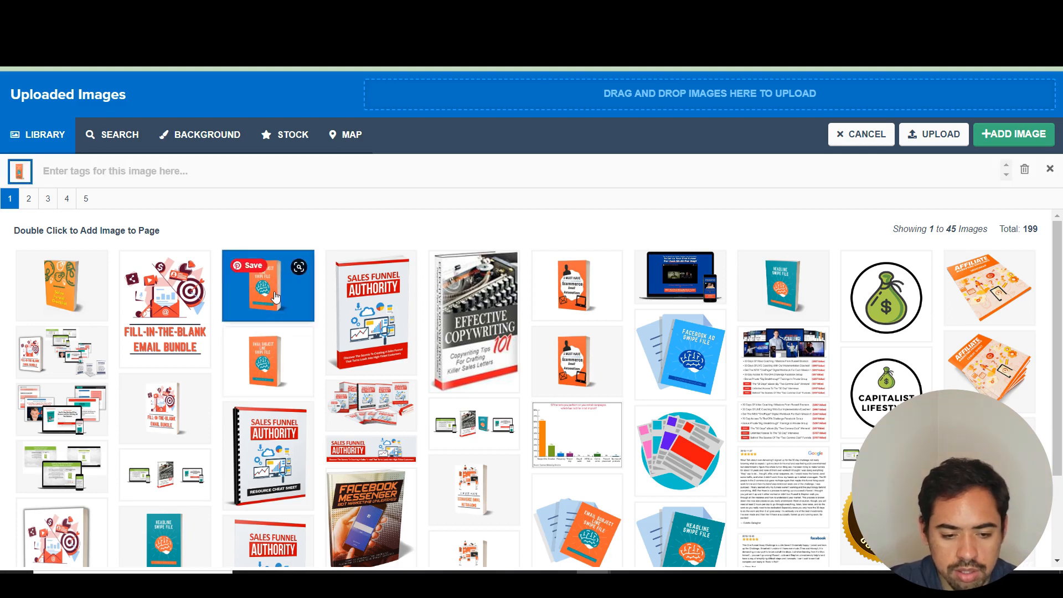
click(1002, 138)
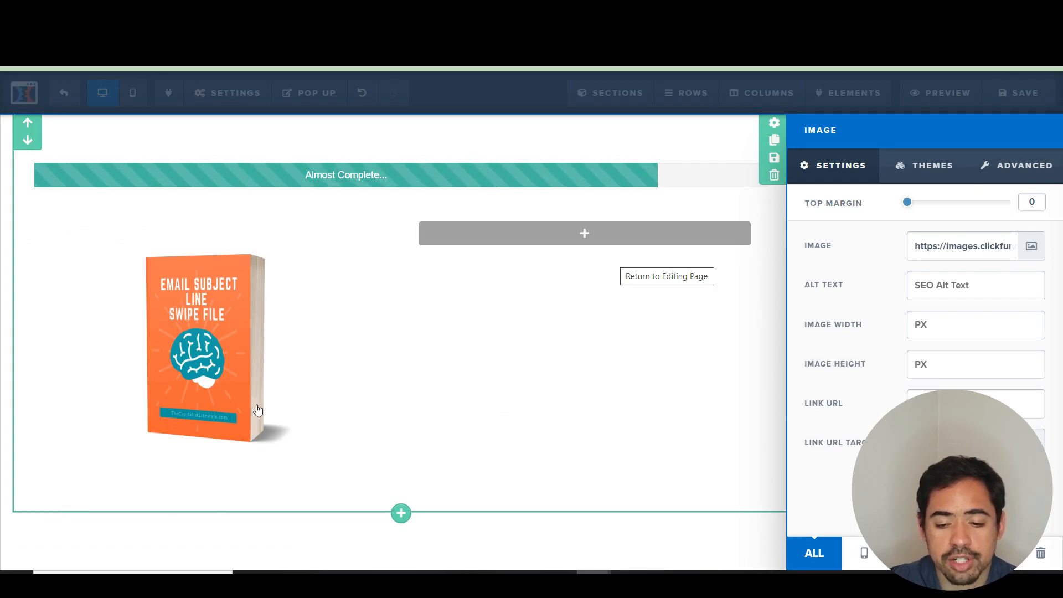
click(477, 425)
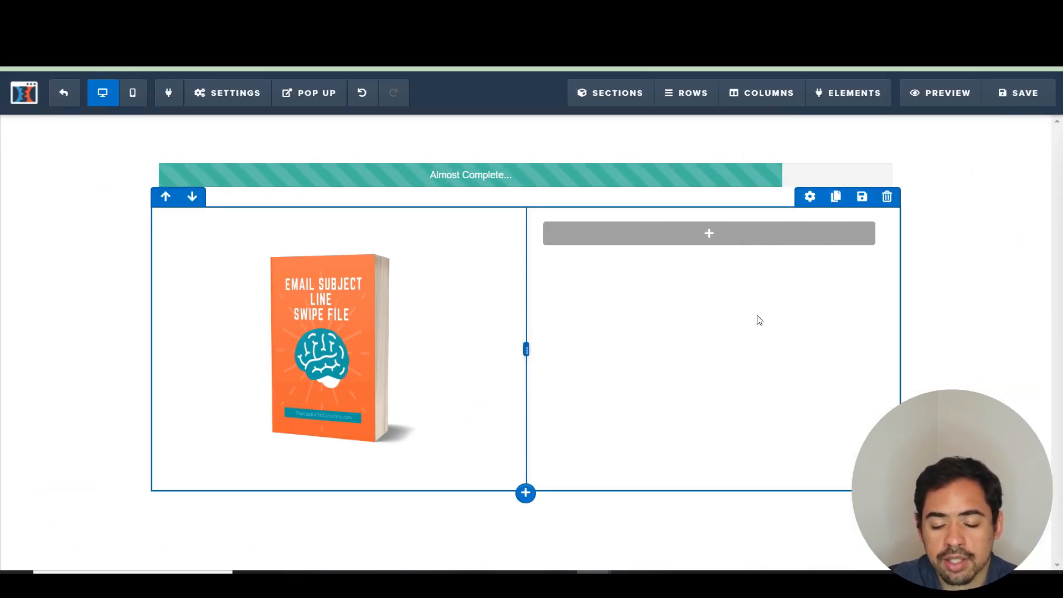
Stack a sub-headline, a headline and a second sub-headline in the right column beside the book image.
click(755, 244)
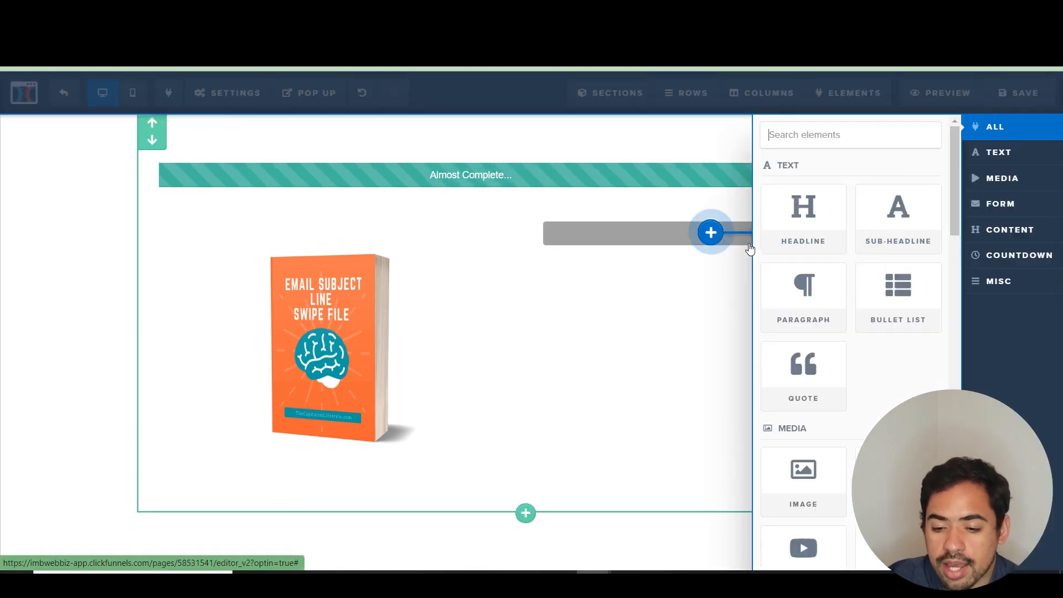
click(835, 242)
click(710, 246)
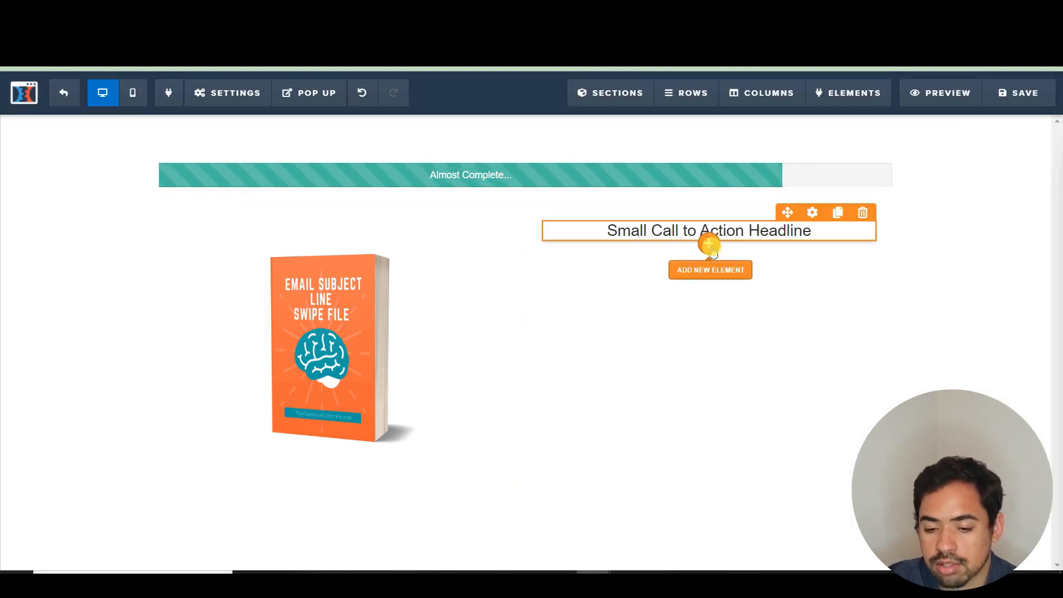
click(800, 227)
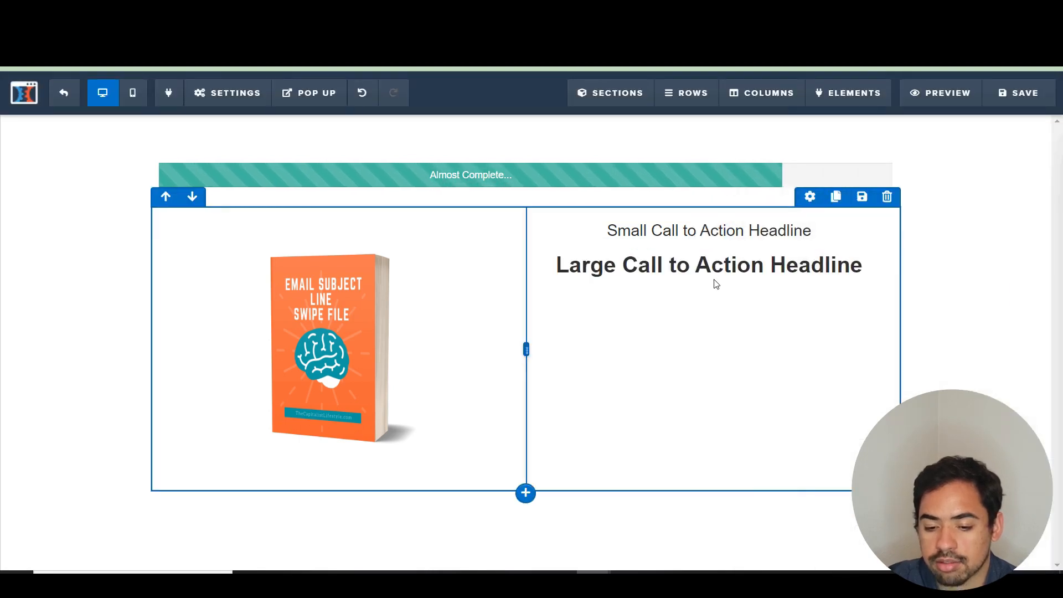
click(708, 280)
click(897, 233)
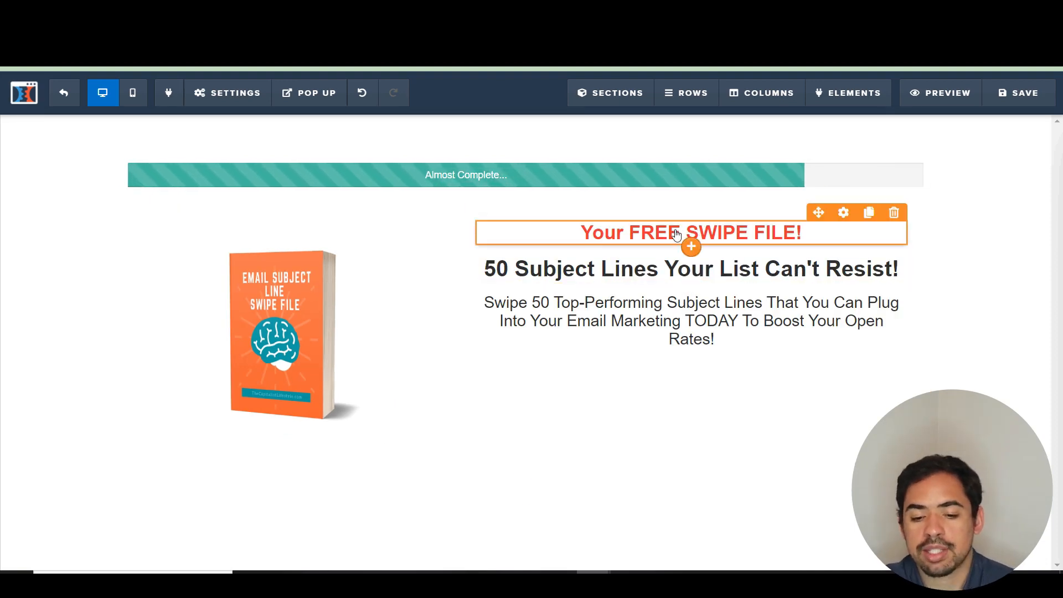
Set the font size of the lower sub-headline, the one starting "Swipe 50 Top-Performing Subject Lines", to 22.
click(698, 314)
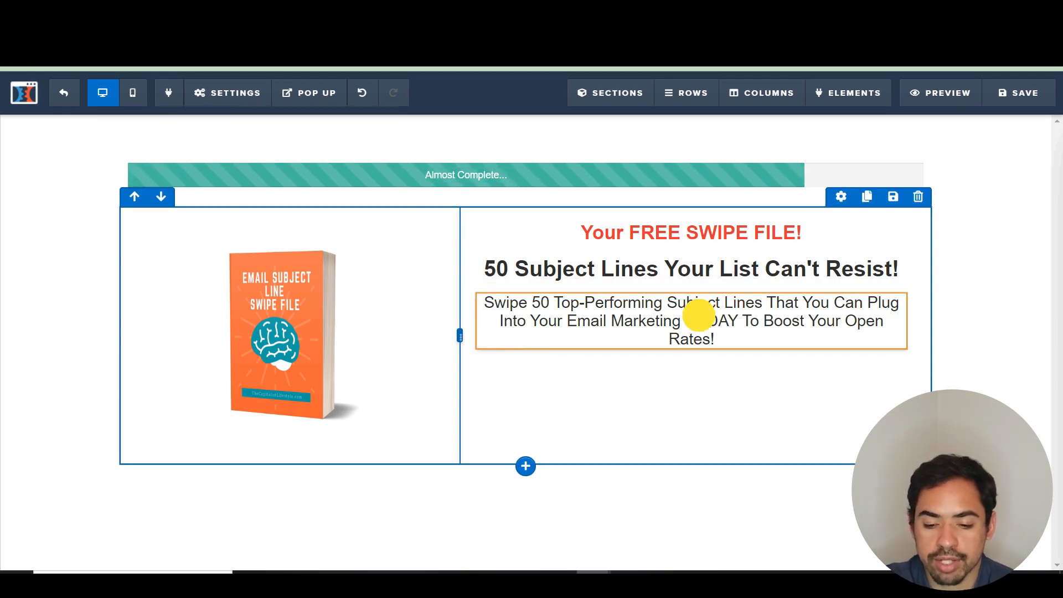
click(895, 239)
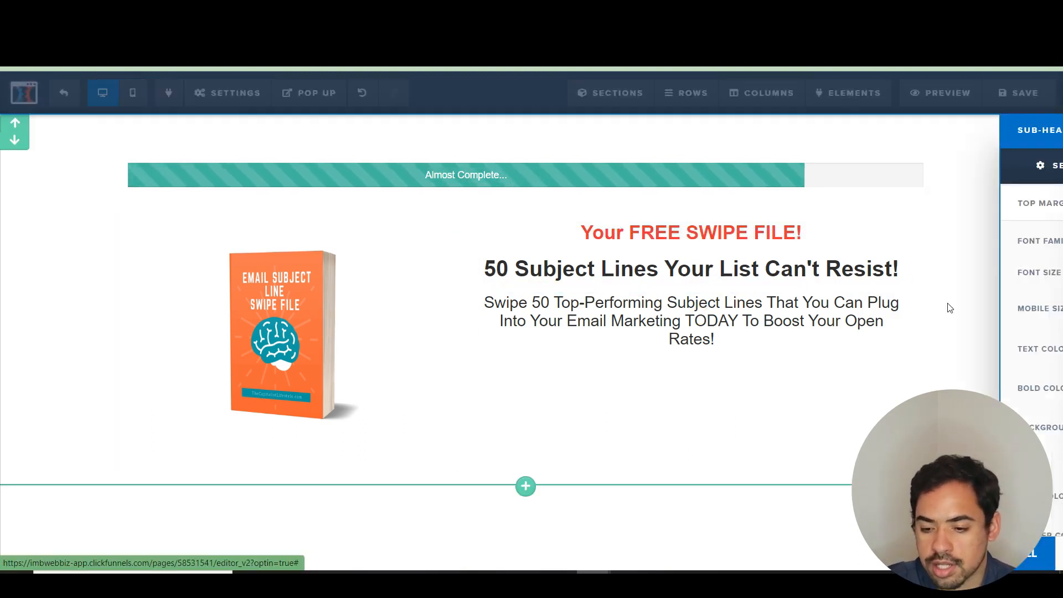
click(625, 315)
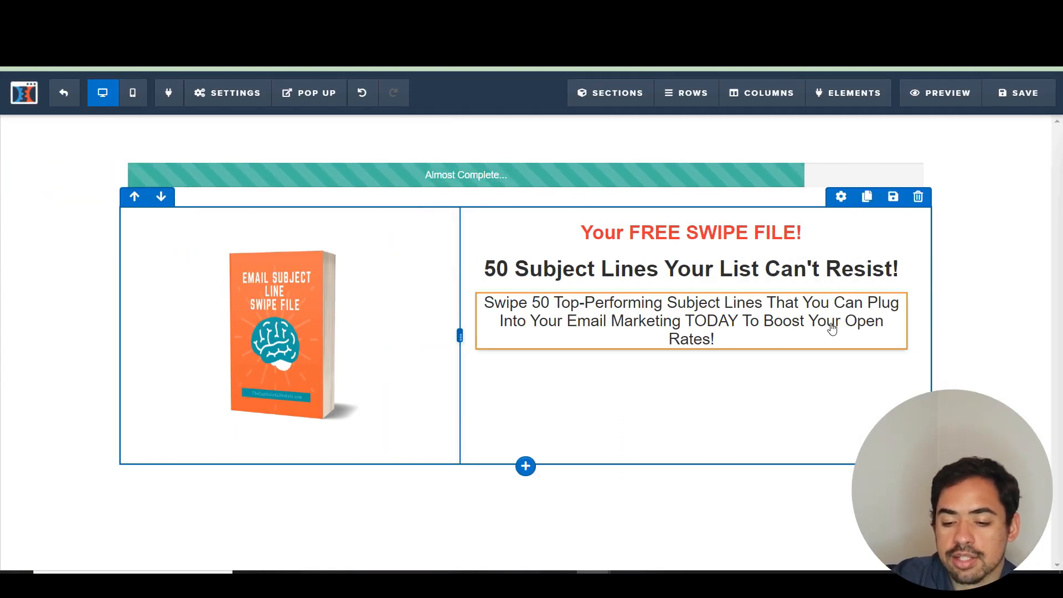
click(849, 287)
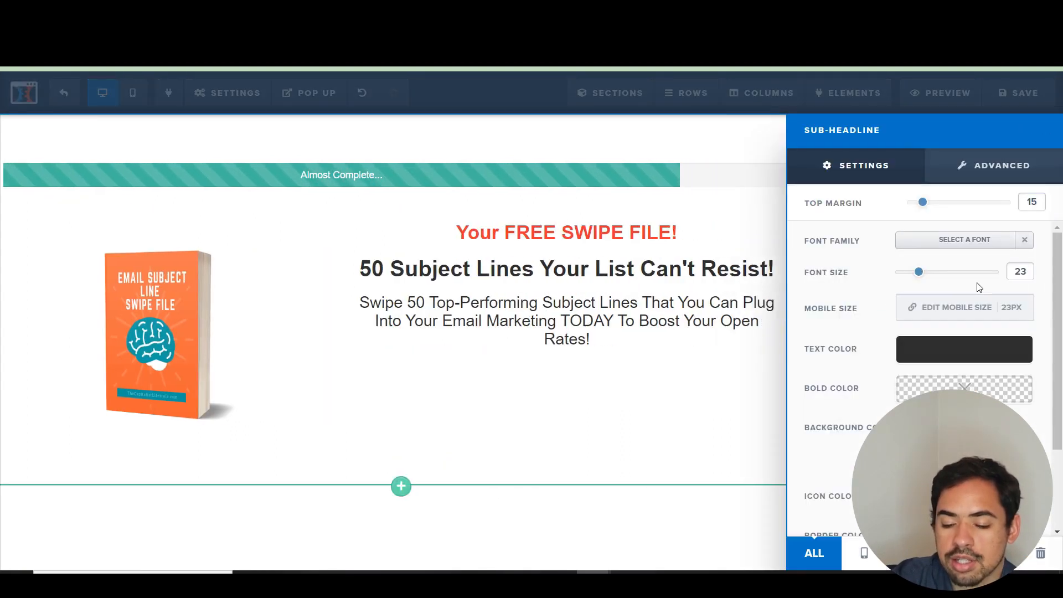
click(1024, 272)
key(BackSpace)
text(2)
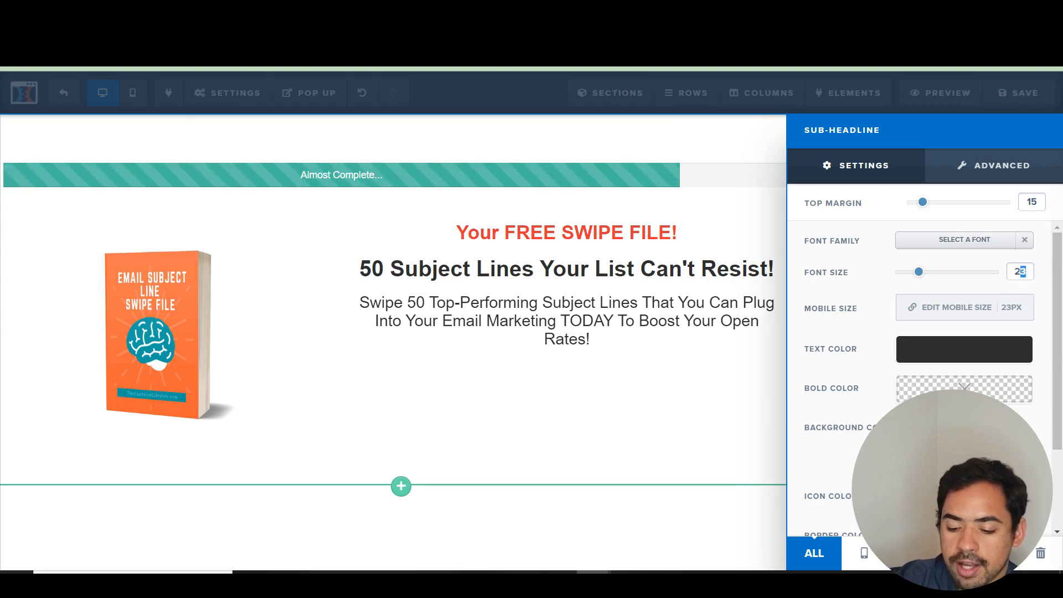
click(695, 349)
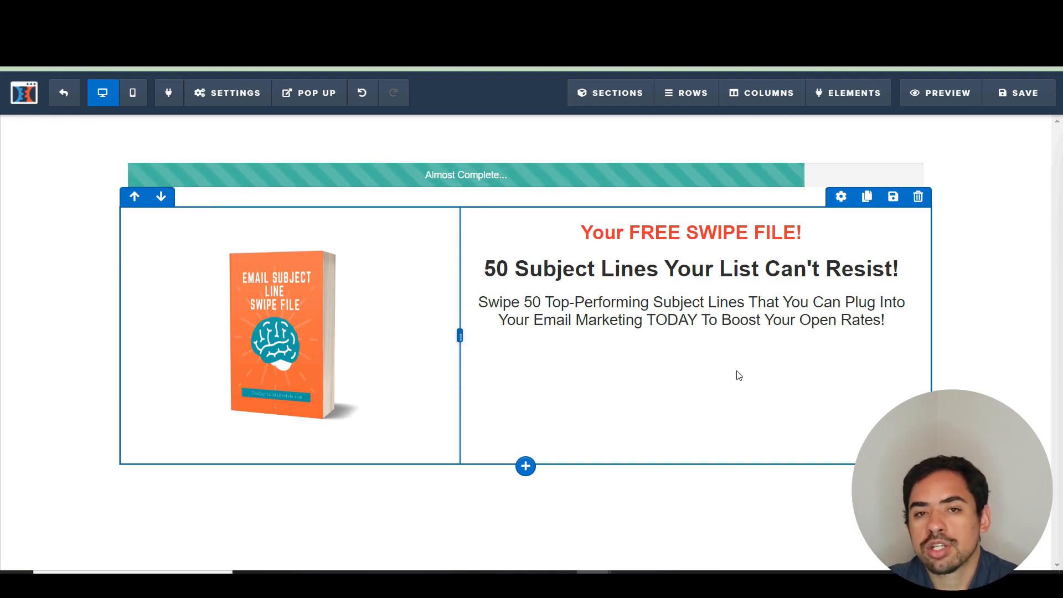
Add an input field below the lower sub-headline and clone it so two fields are stacked.
click(690, 332)
scroll(853, 375, down, 15)
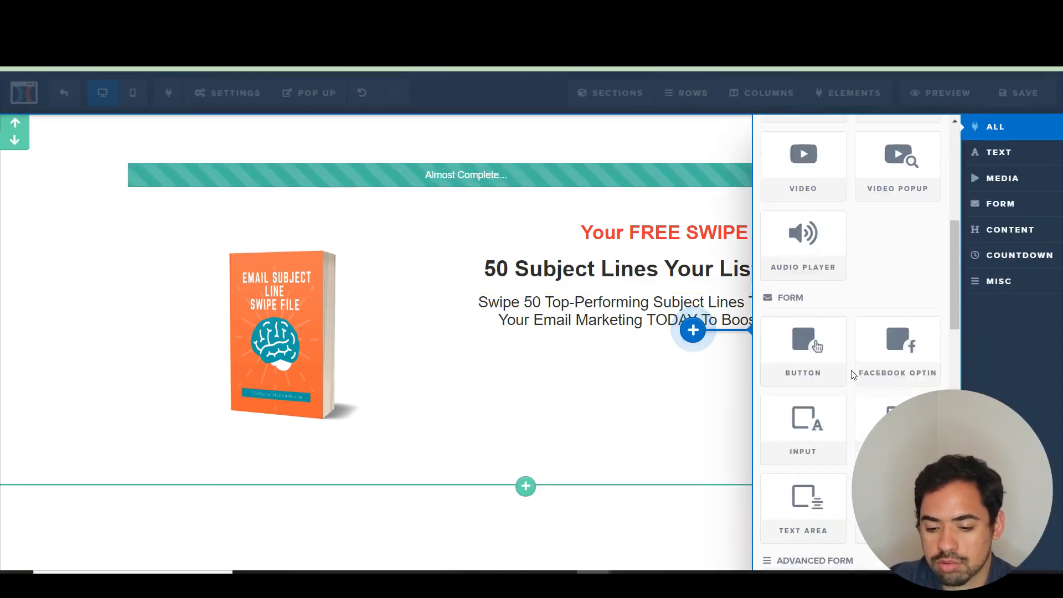
scroll(853, 375, up, 10)
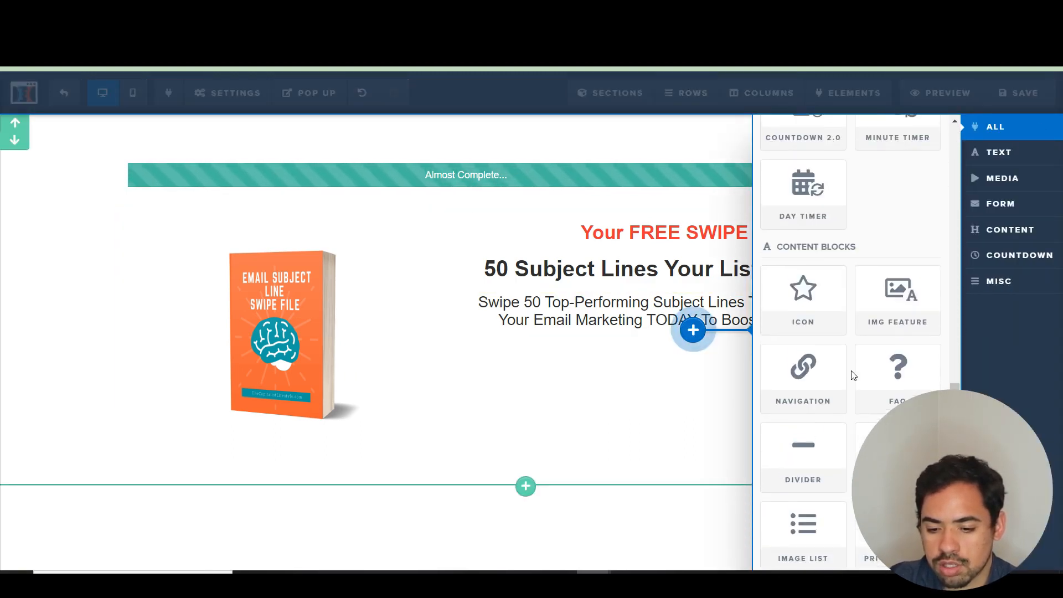
click(806, 252)
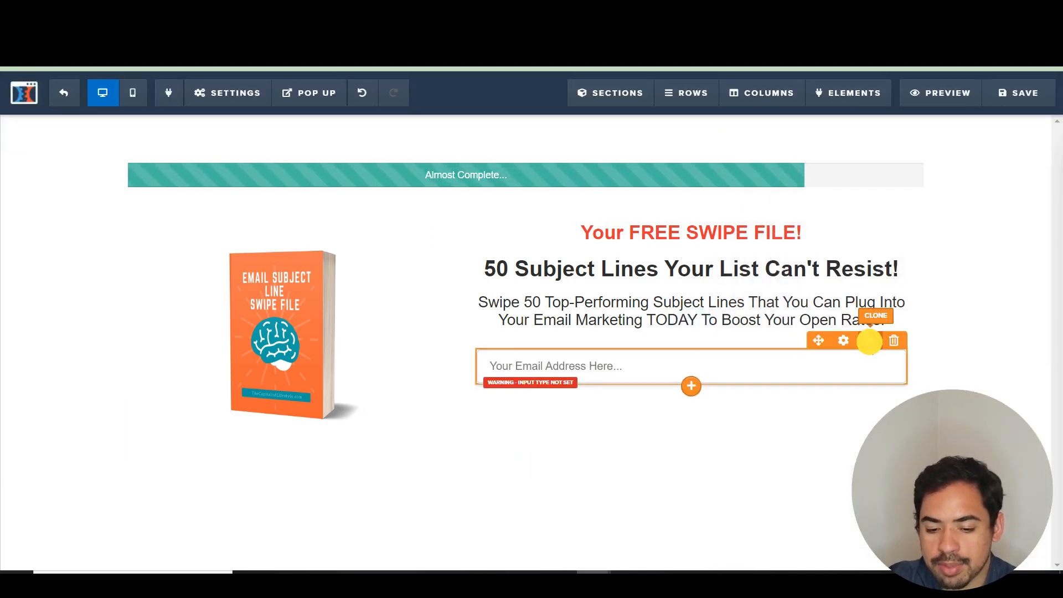
click(869, 340)
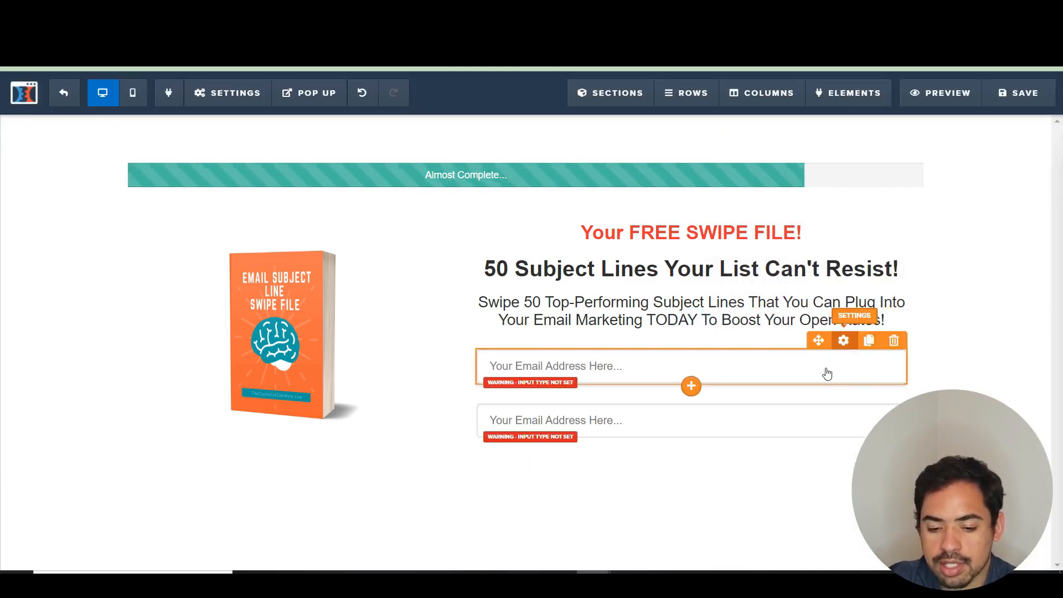
Add a button element below the second input field.
click(693, 440)
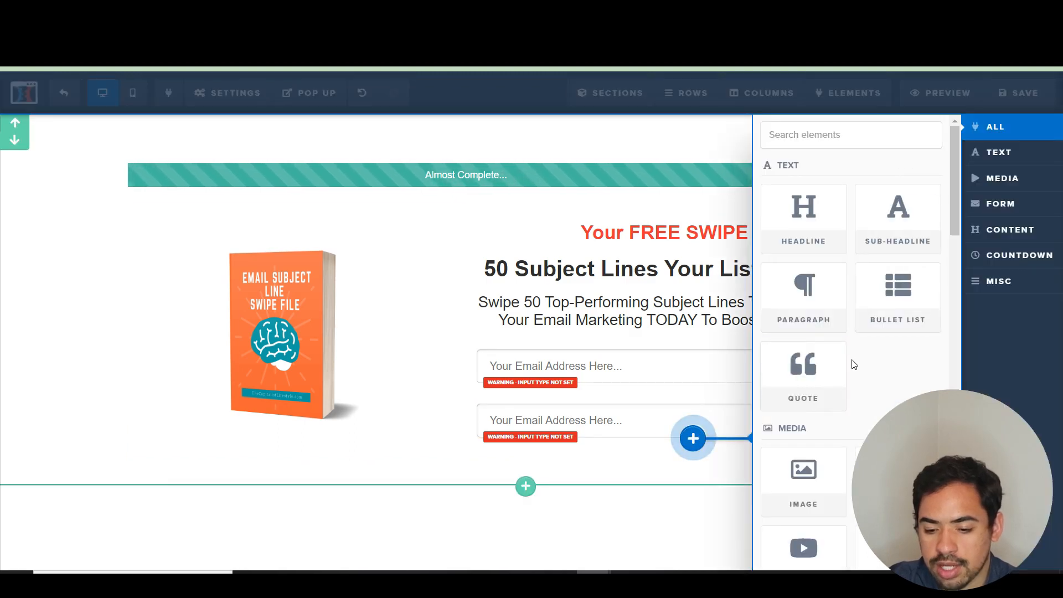
scroll(854, 364, down, 7)
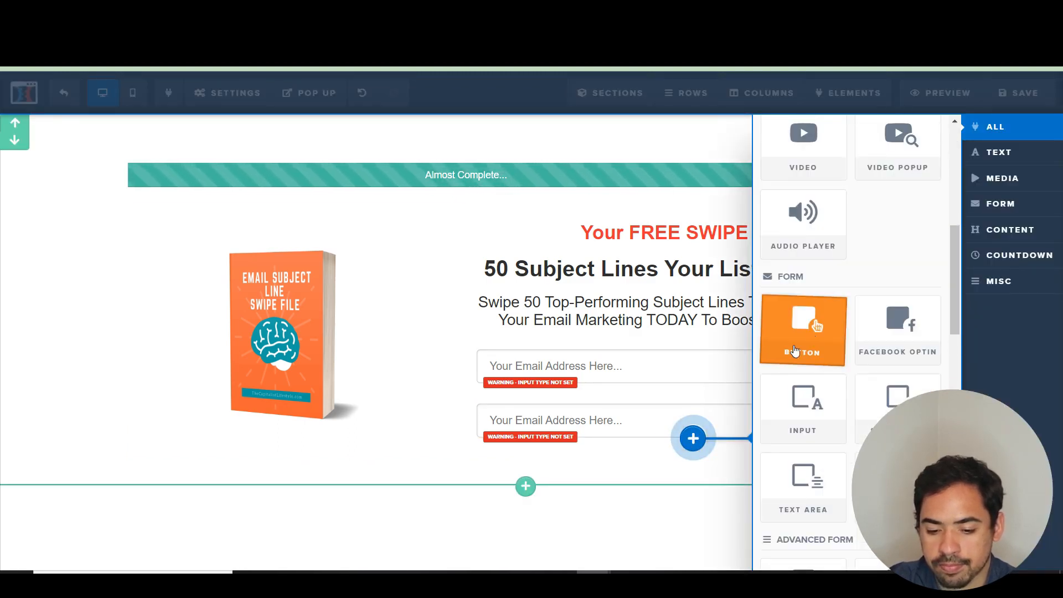
click(794, 350)
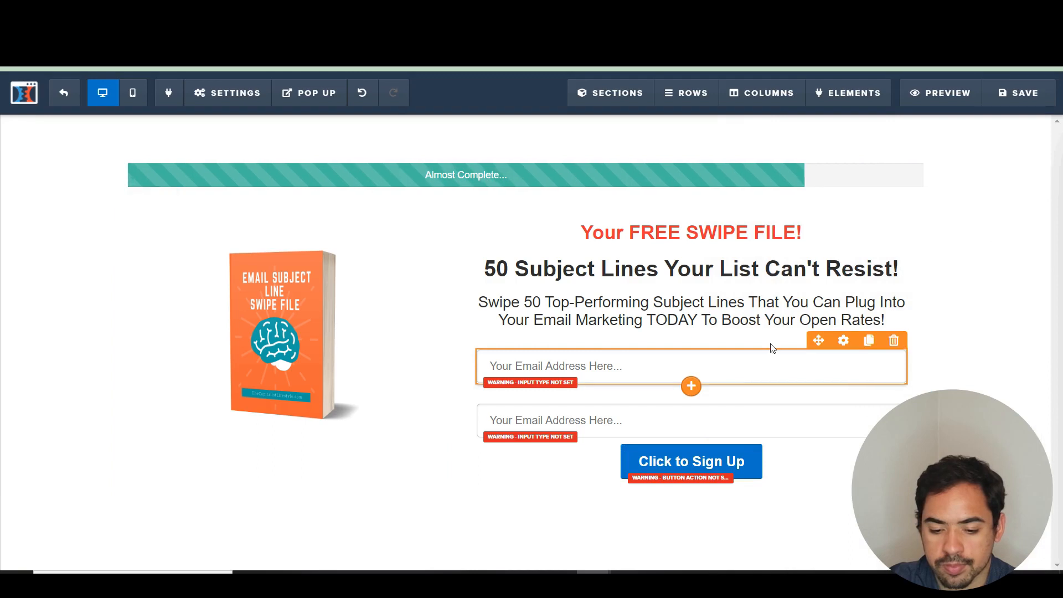
Set the upper input field's type to First Name and make it Required.
click(758, 370)
click(941, 244)
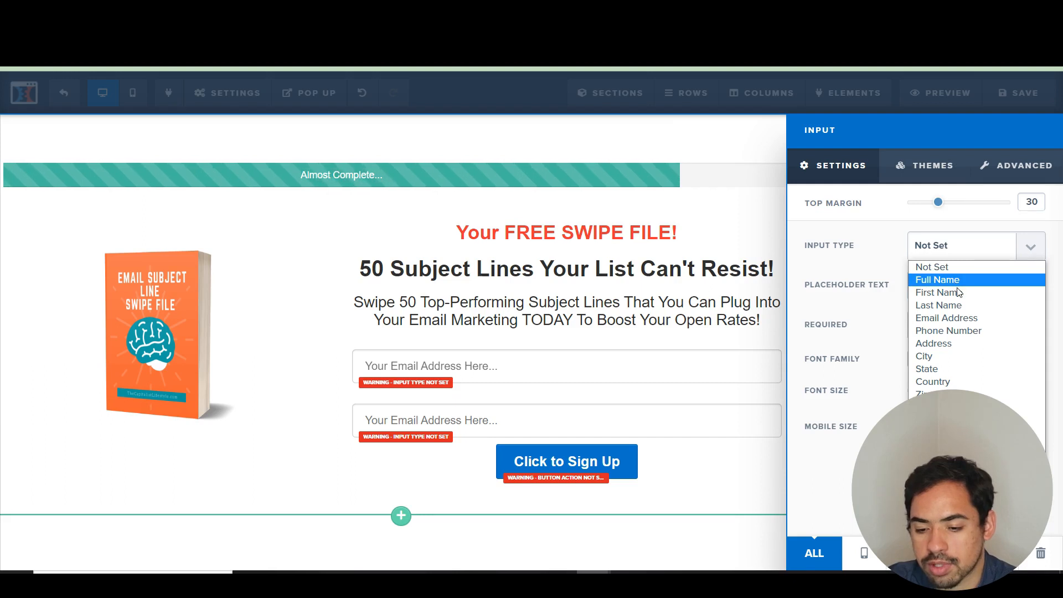
click(958, 292)
click(966, 321)
click(942, 359)
click(711, 294)
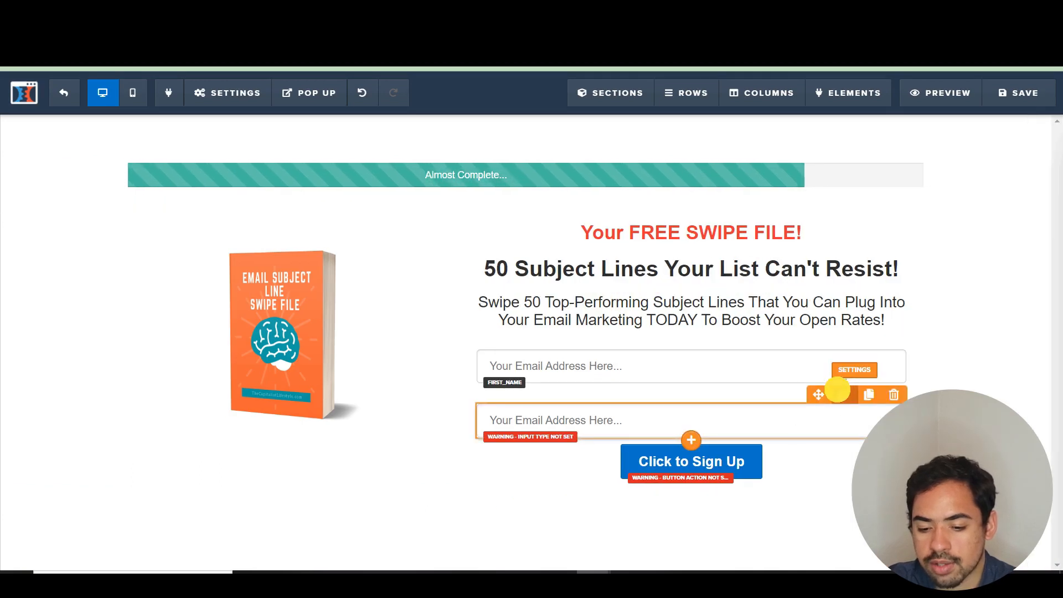
Set the lower input field's type to Email Address.
click(842, 394)
click(939, 256)
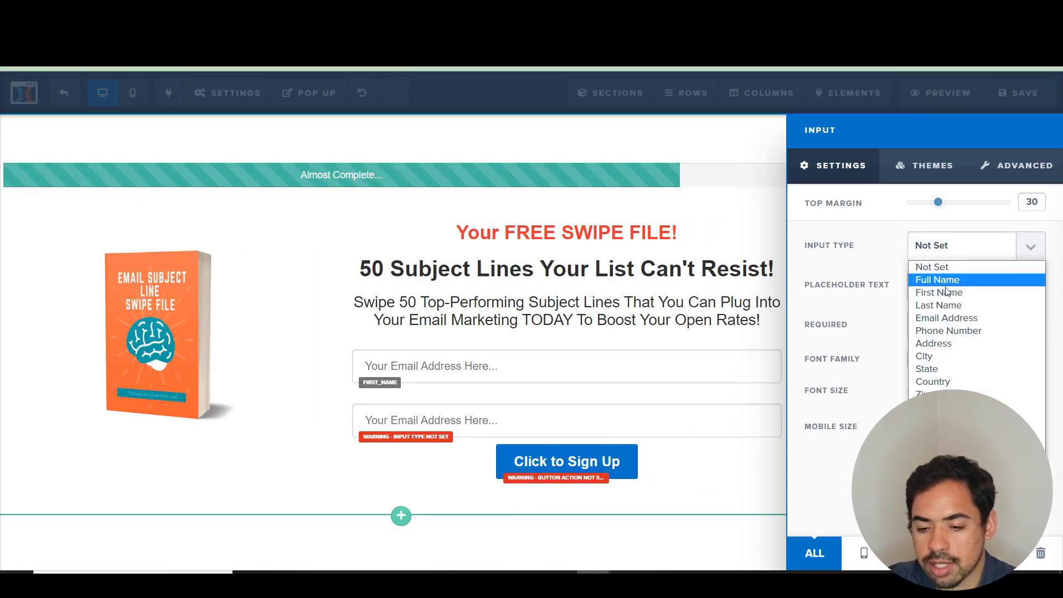
click(944, 317)
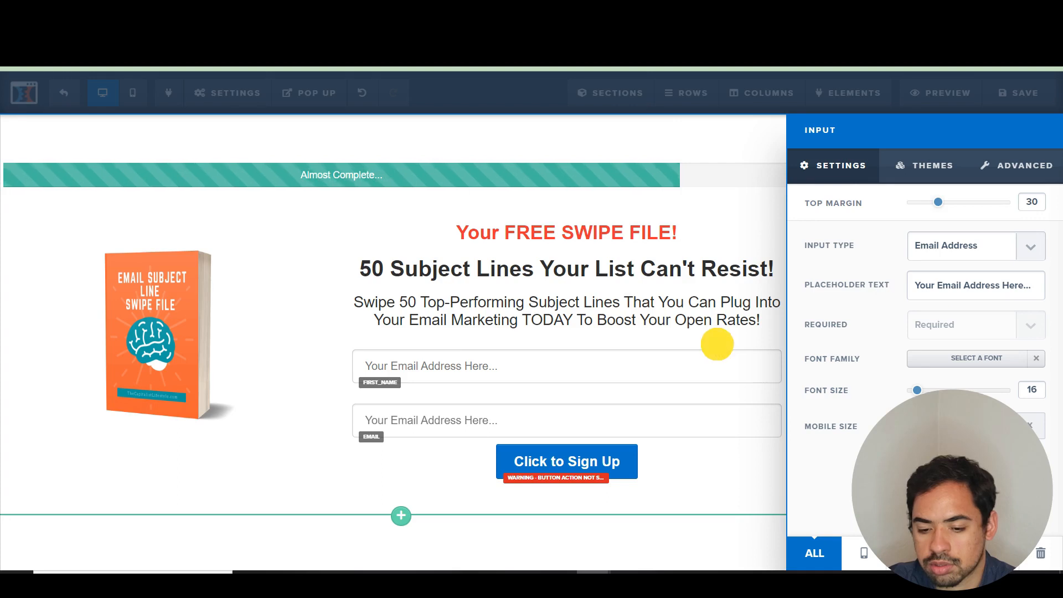
click(716, 343)
Change the upper input field's placeholder text to "Your First Name Here...".
click(844, 341)
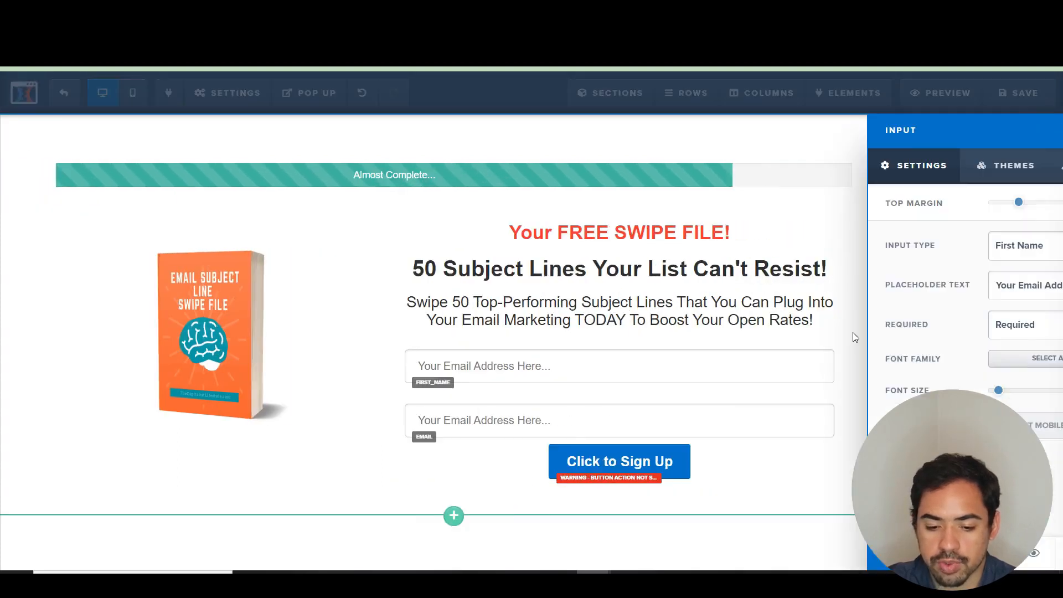
drag(937, 285, 1007, 284)
key(BackSpace)
text(Fir)
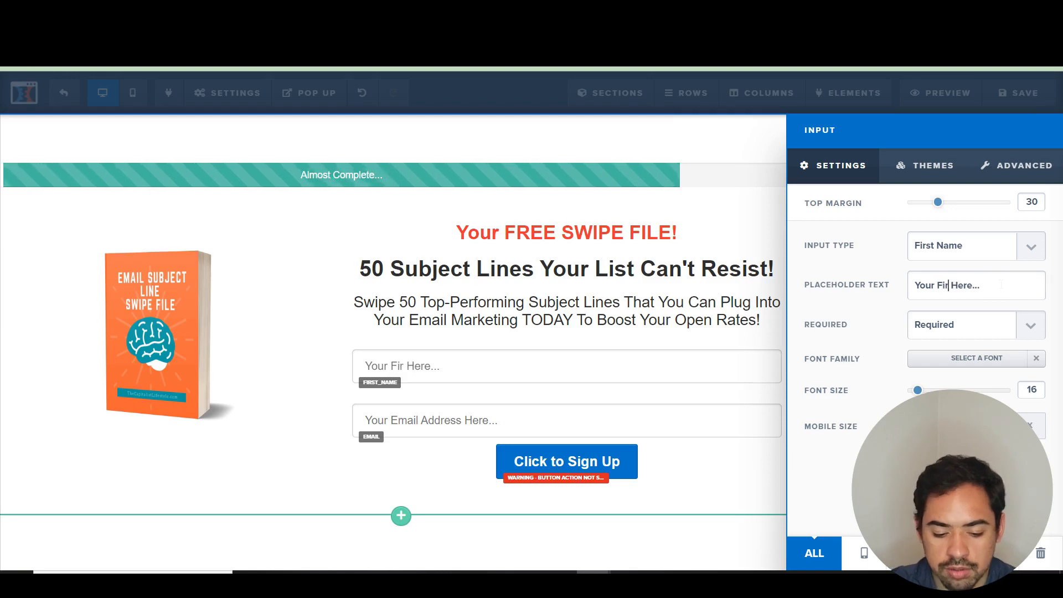
text(st Name)
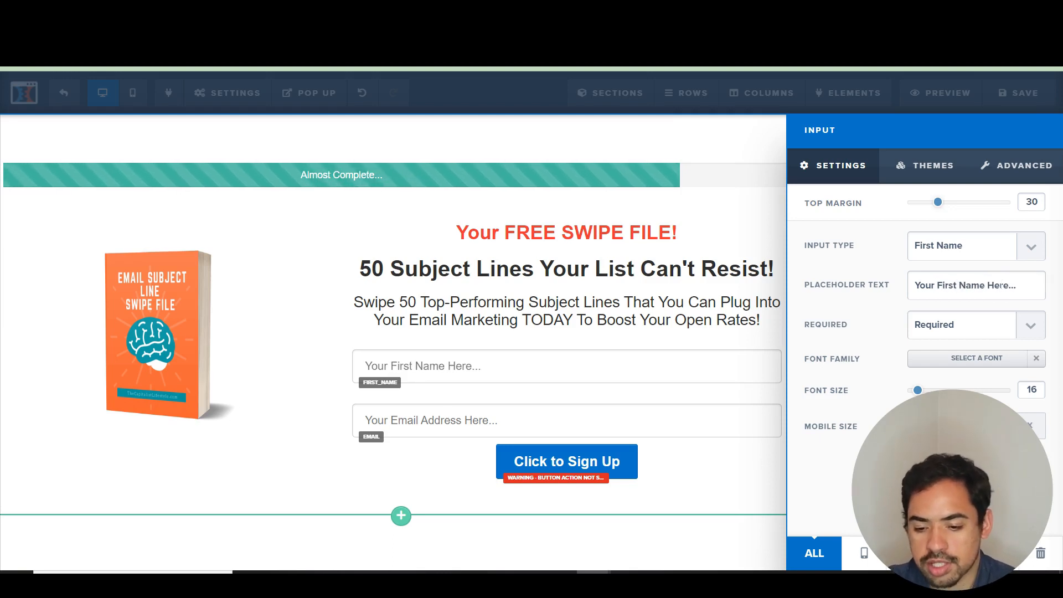
click(747, 249)
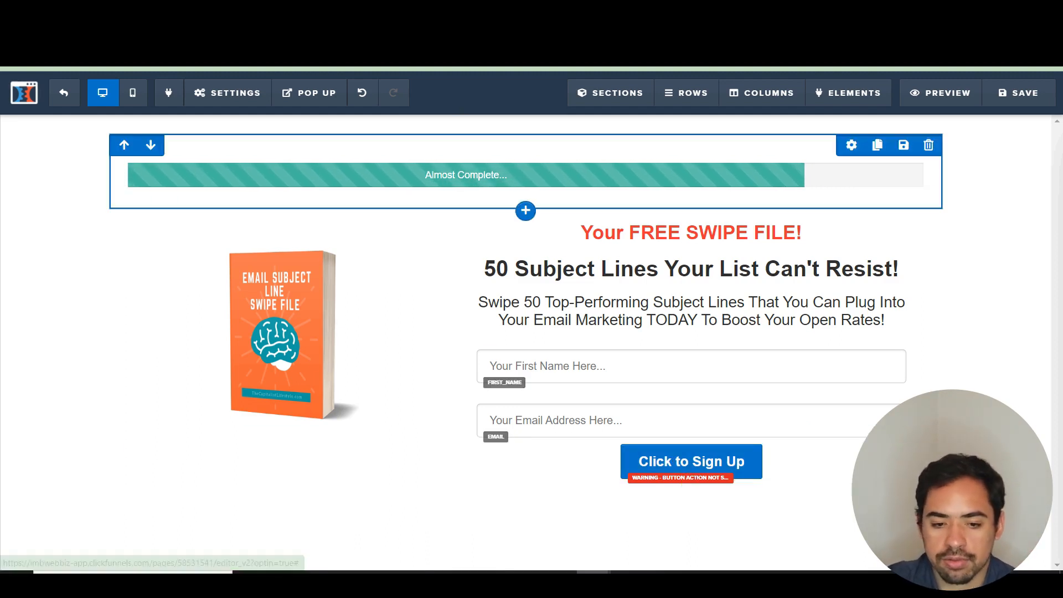
Change the button text to "YES! I Want To Write Better Subject Lines!" and enlarge its font until it fills two lines.
click(842, 436)
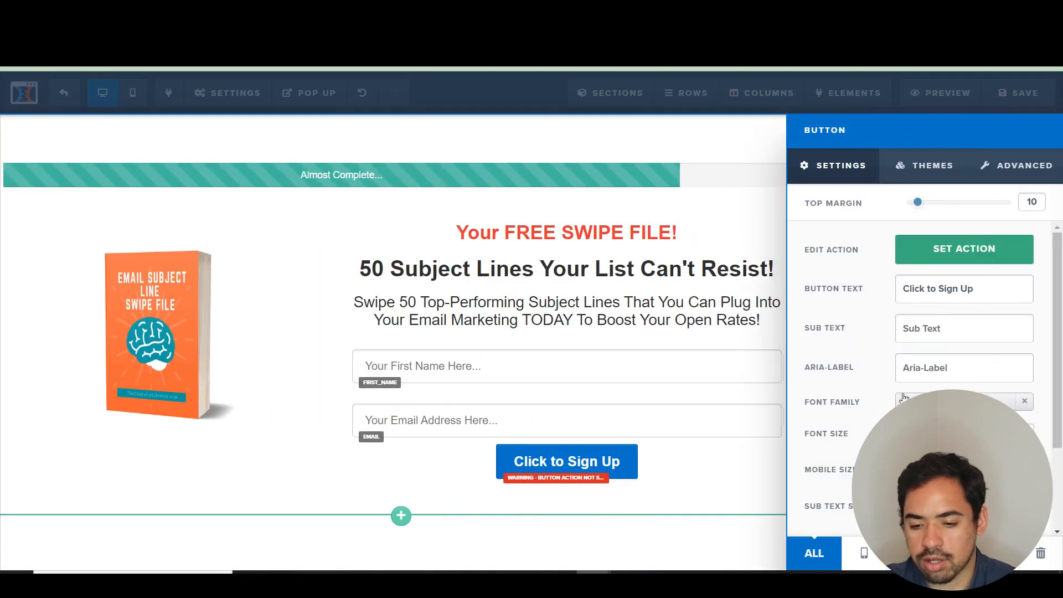
triple_click(1017, 293)
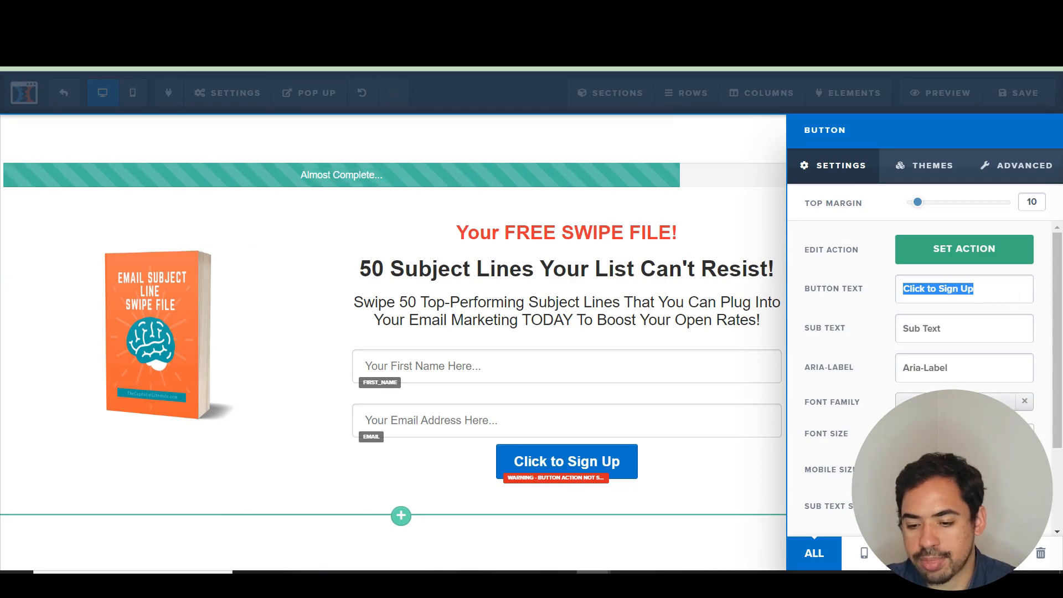
text(YES! I Want To Write Better Subject Lines!)
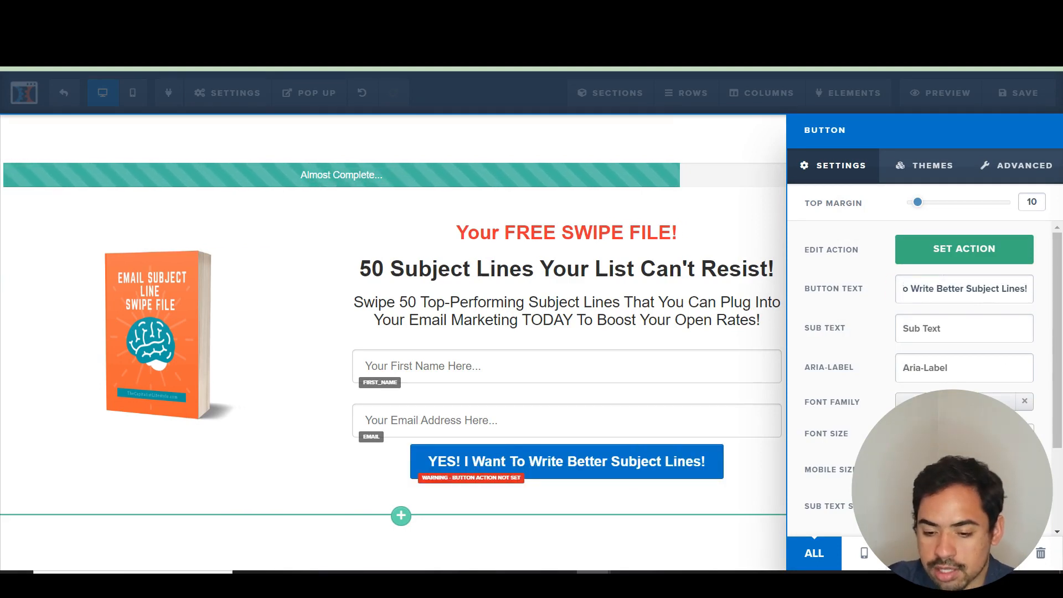
drag(916, 434, 944, 434)
click(738, 403)
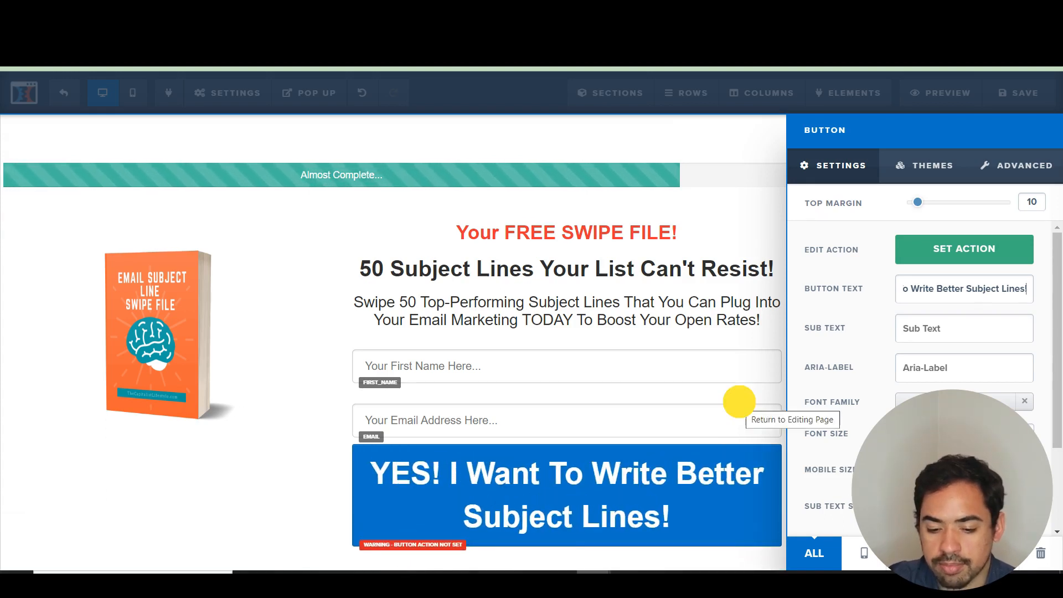
Reopen the settings of the button below the input fields.
click(848, 458)
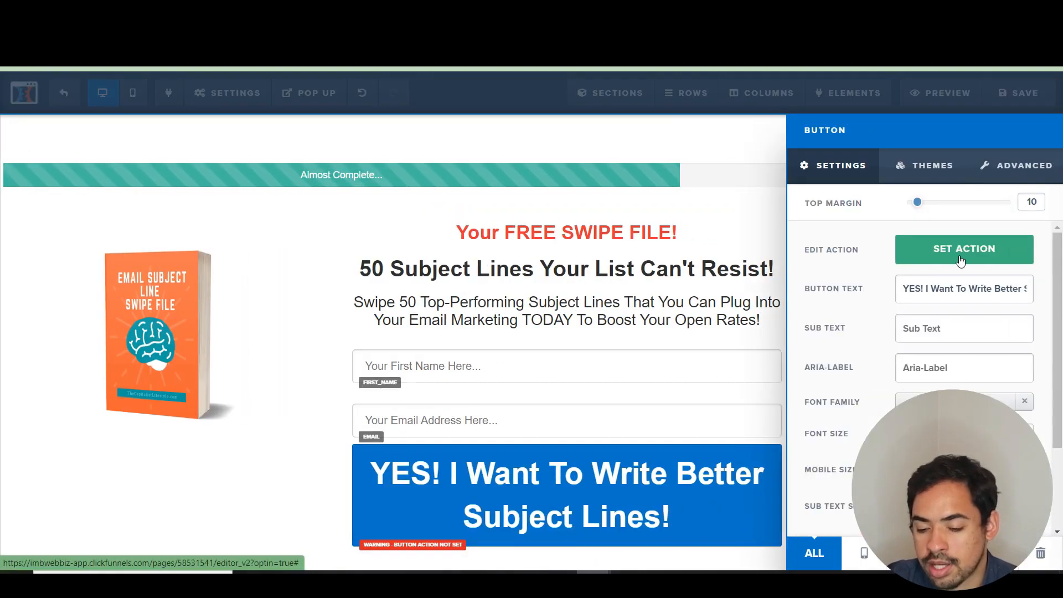